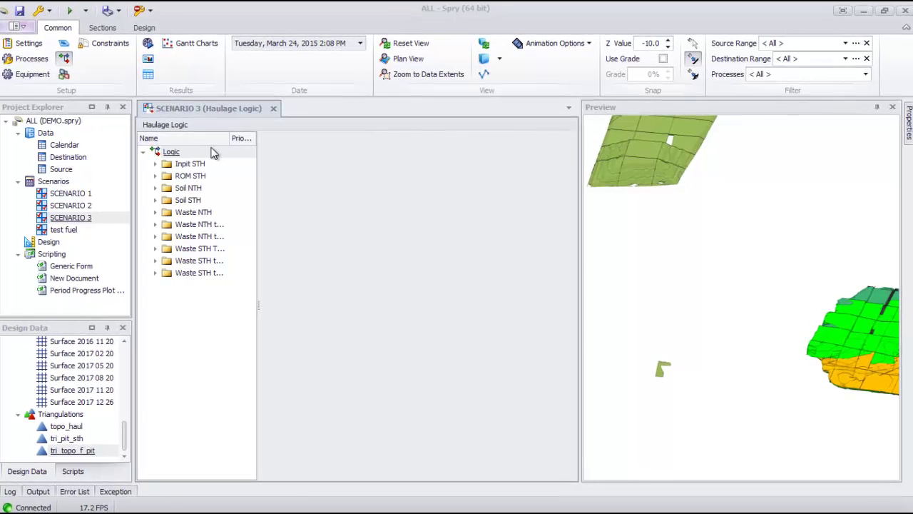
Step: Create a folder named Demo under the haulage Logic root of SCENARIO 3
right_click(189, 153)
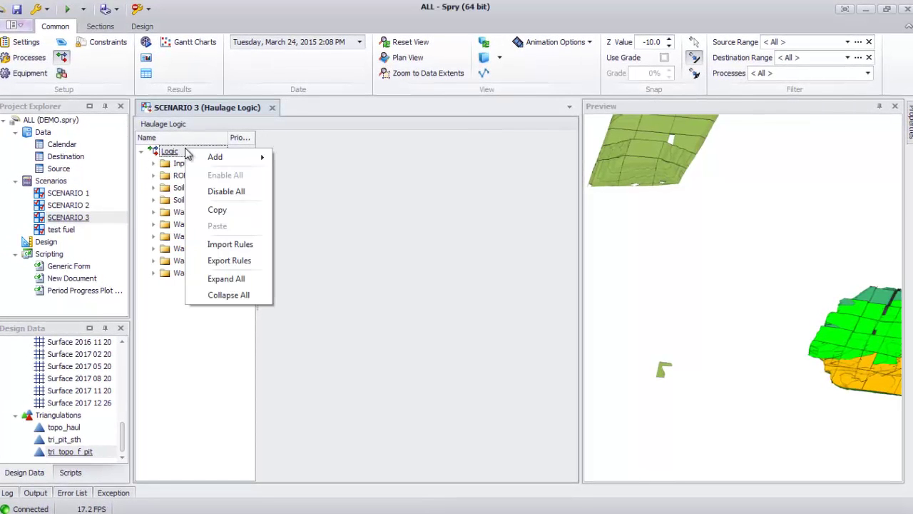
mouse_move(217, 158)
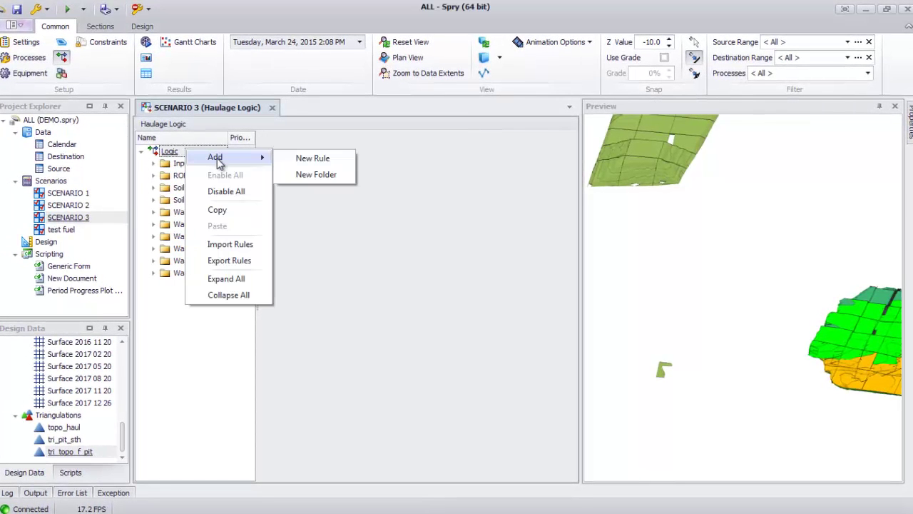
left_click(307, 175)
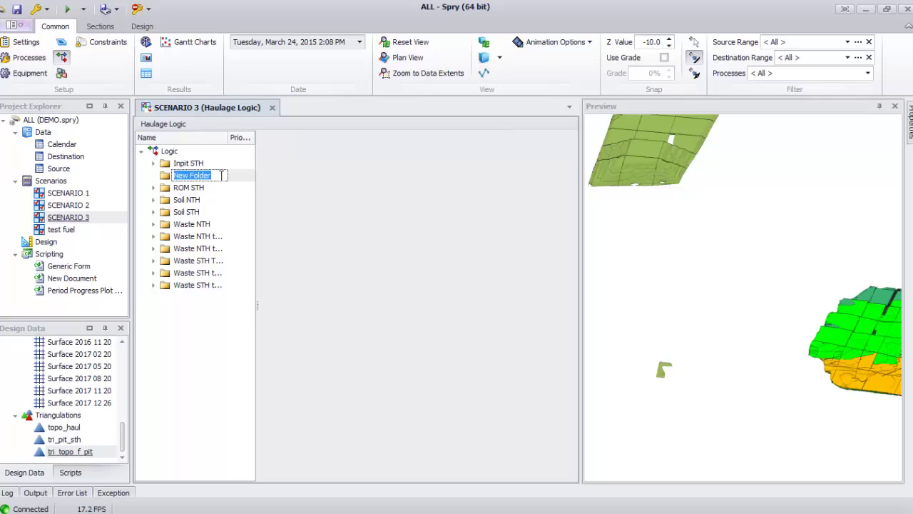
type("Demo")
key("Return")
Step: Add a new haulage rule inside the Demo folder, keeping its default name
right_click(221, 181)
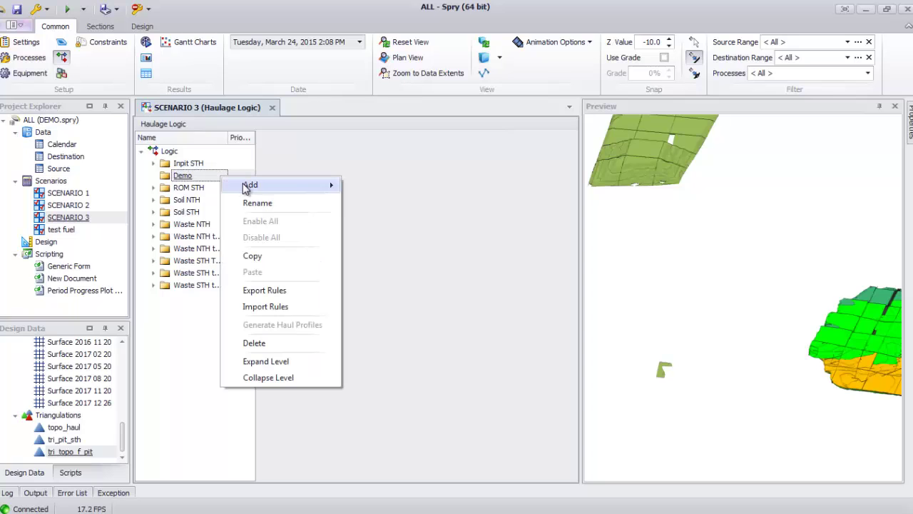
mouse_move(282, 186)
left_click(381, 187)
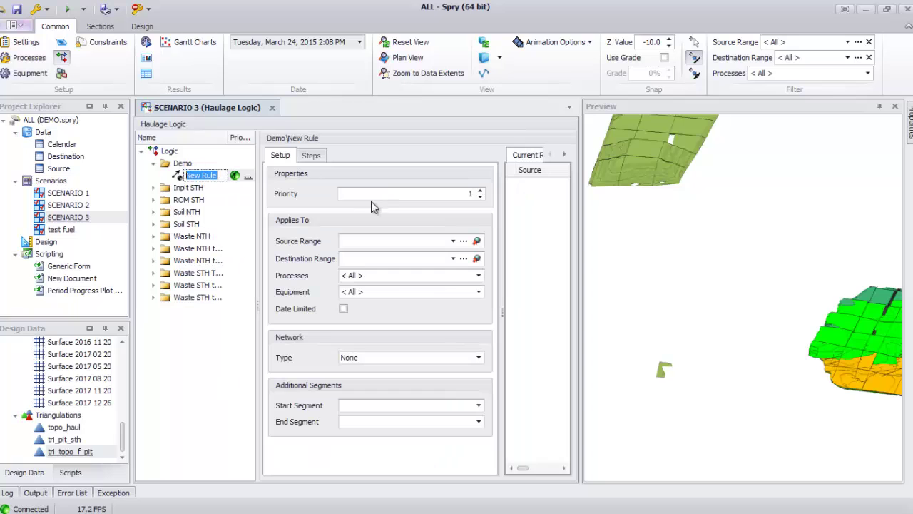
left_click(290, 155)
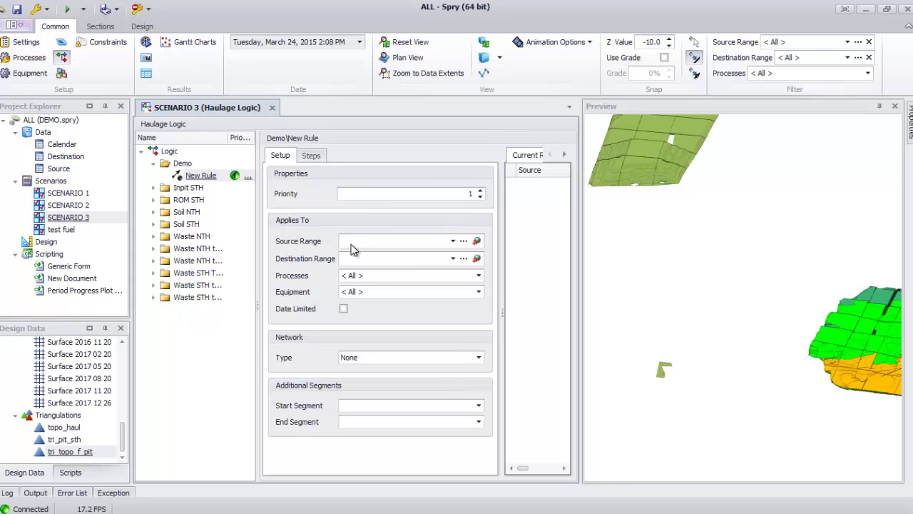
Step: Set the new rule's source range to ALL PIT and its destination range to Dump A
left_click(411, 240)
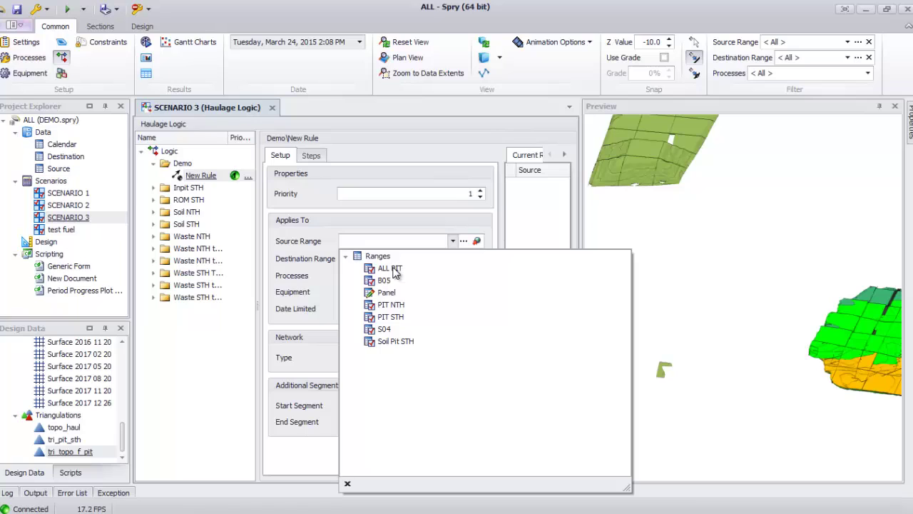
left_click(391, 268)
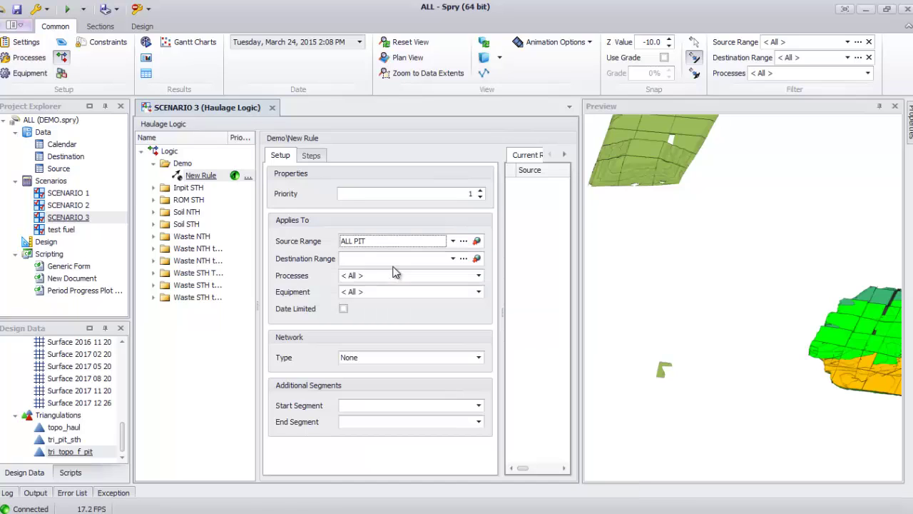
left_click(373, 259)
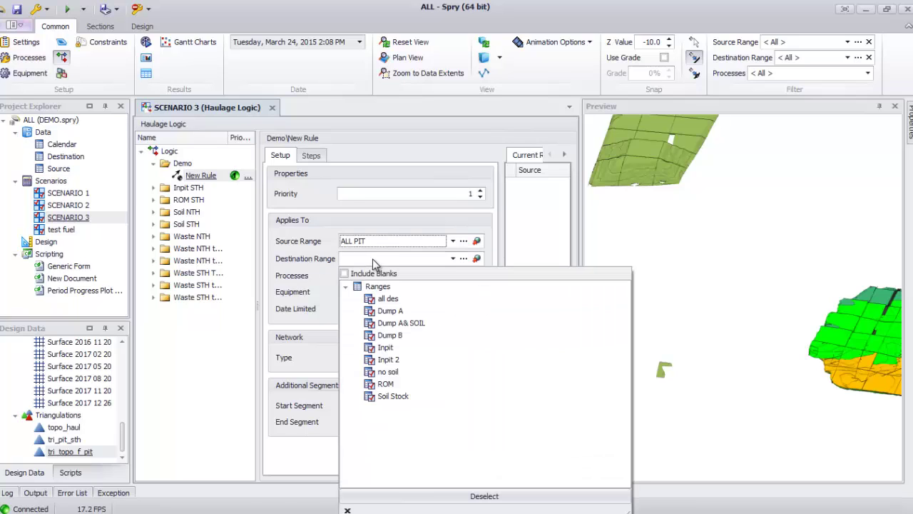
left_click(390, 311)
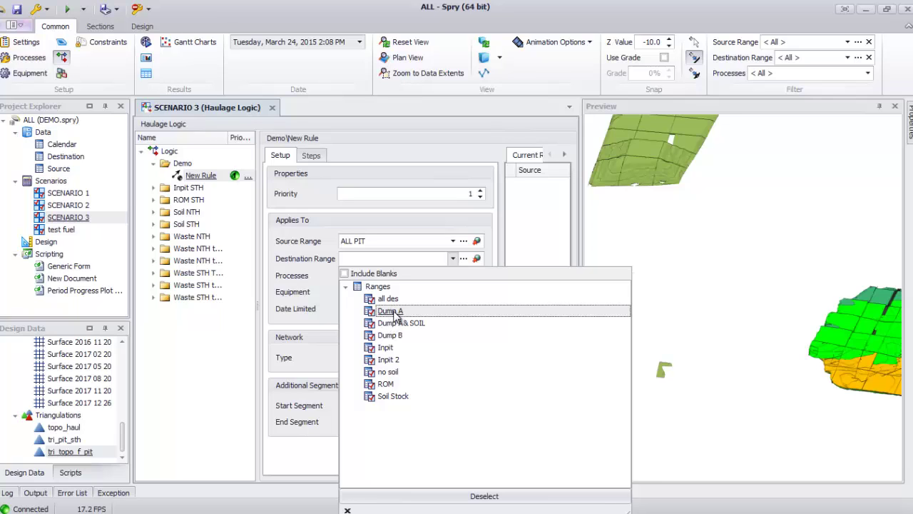
Step: Limit the rule's processes to FD WASTE and BLASTED WASTE instead of including all processes
left_click(389, 277)
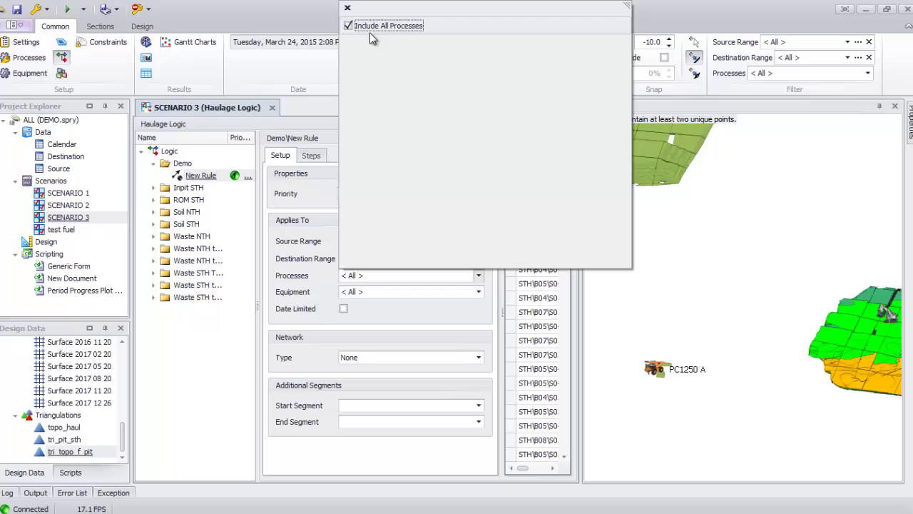
left_click(349, 26)
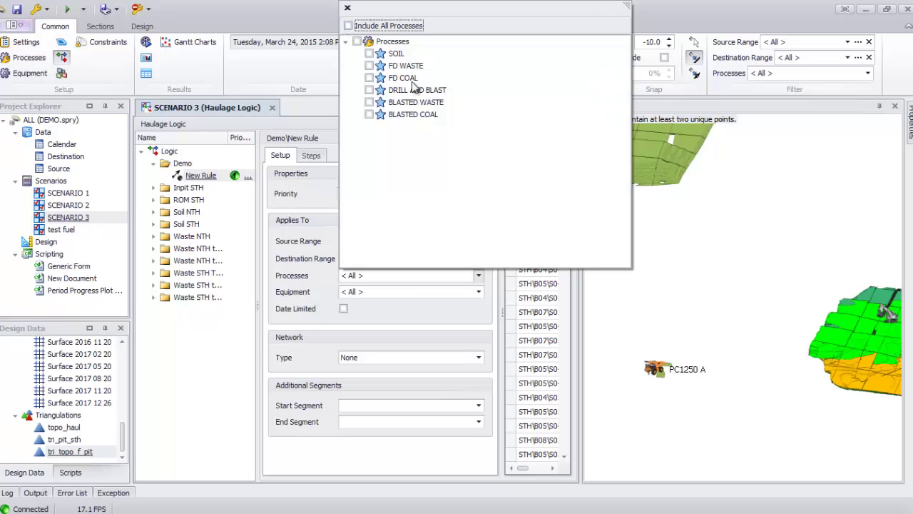
left_click(369, 66)
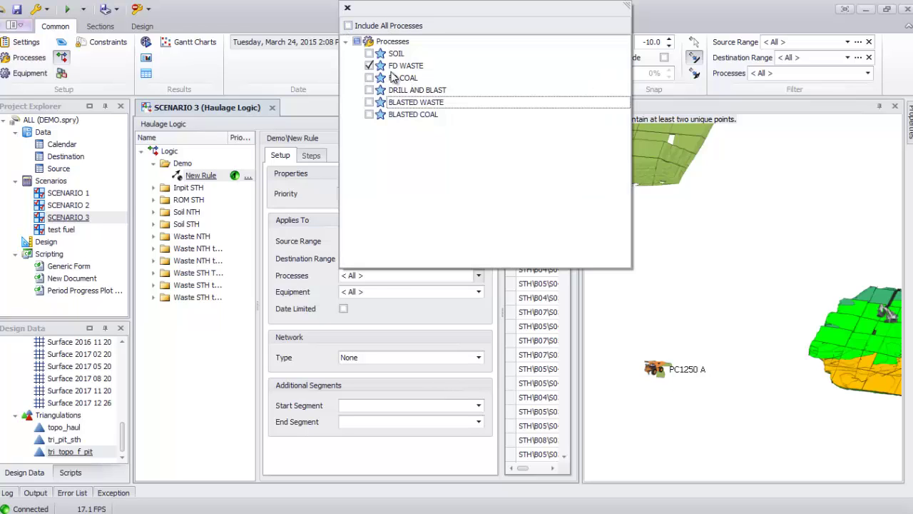
left_click(369, 102)
left_click(325, 173)
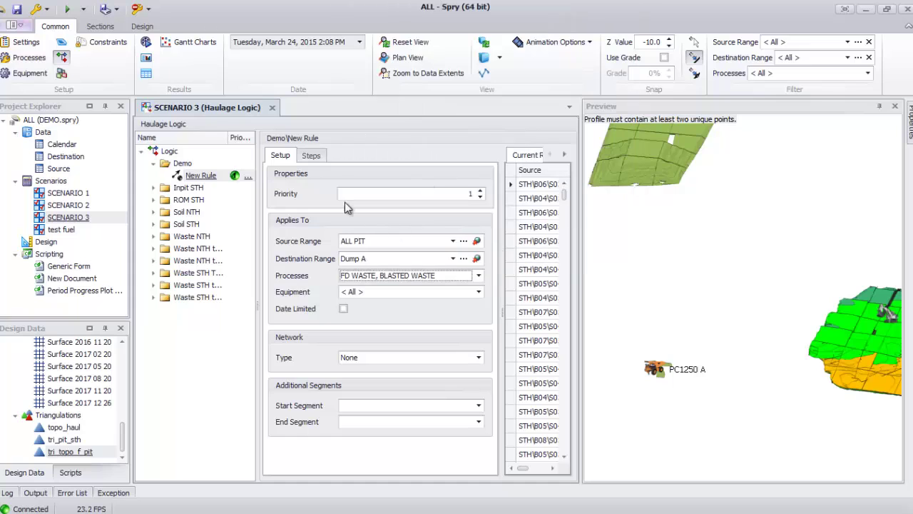
Step: Add a group to the new rule's steps
left_click(311, 155)
left_click(308, 171)
right_click(308, 172)
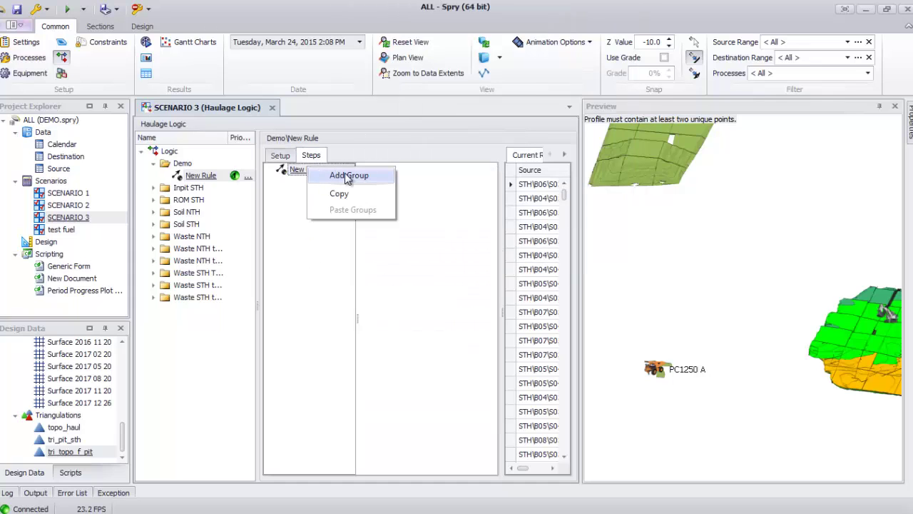
left_click(326, 176)
Step: Start adding digitised steps to the group in Point mode with segment code C - around pit and dump
right_click(317, 184)
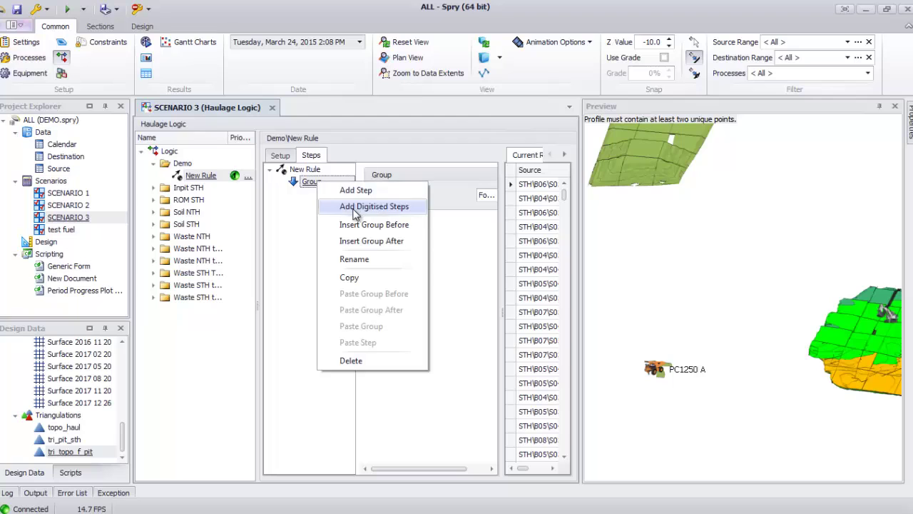
left_click(393, 207)
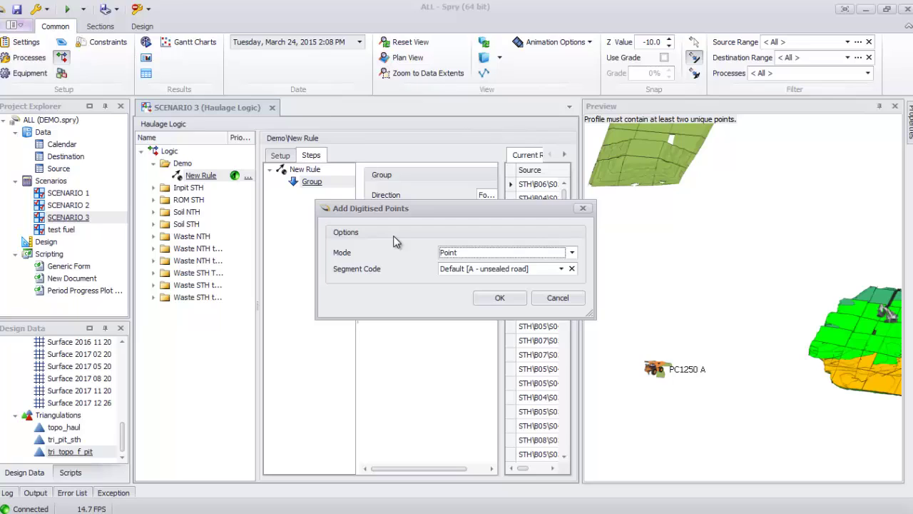
left_click(451, 270)
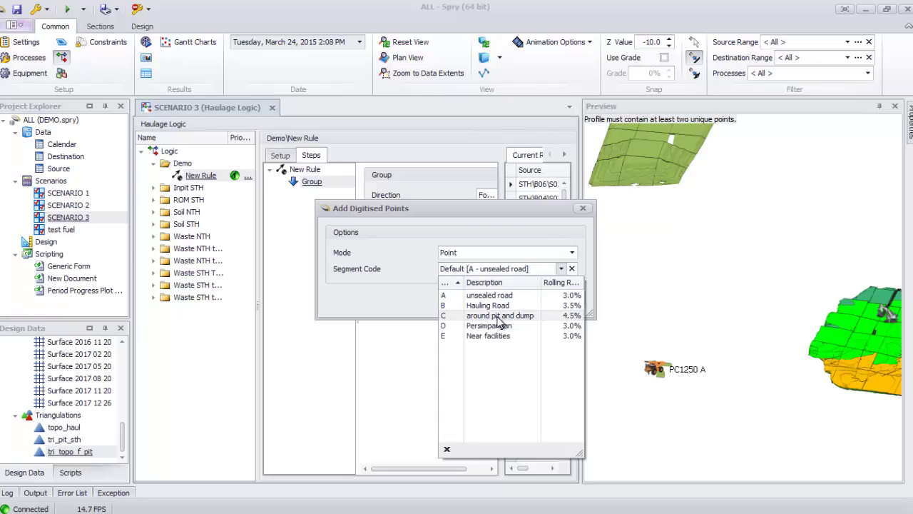
left_click(508, 318)
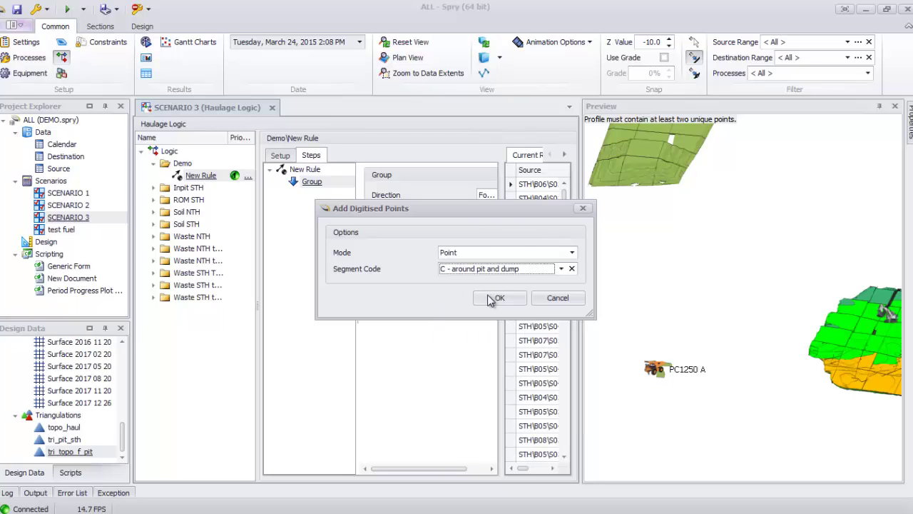
left_click(503, 303)
Step: Display the tri_topo_f_pit triangulation and digitise the first two haul road points on it, beginning just outside the coloured pit
left_click_drag(740, 337, 754, 320)
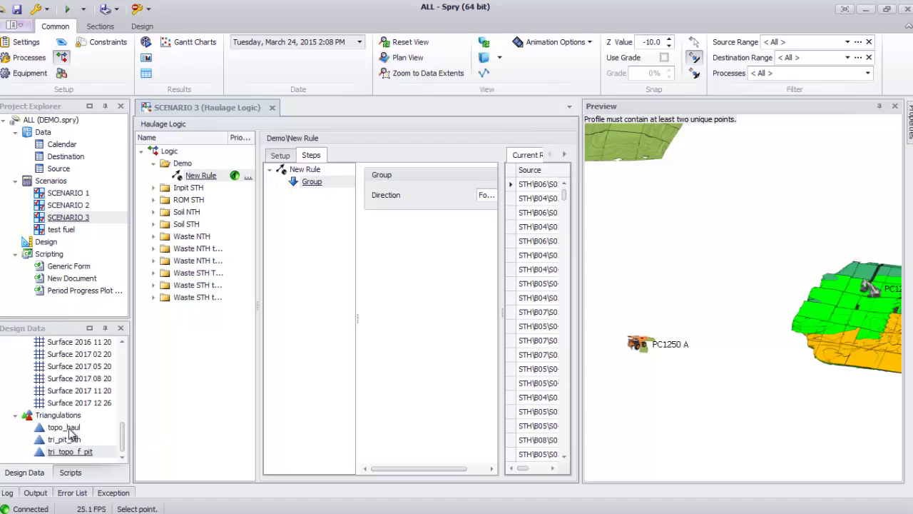
left_click(80, 452)
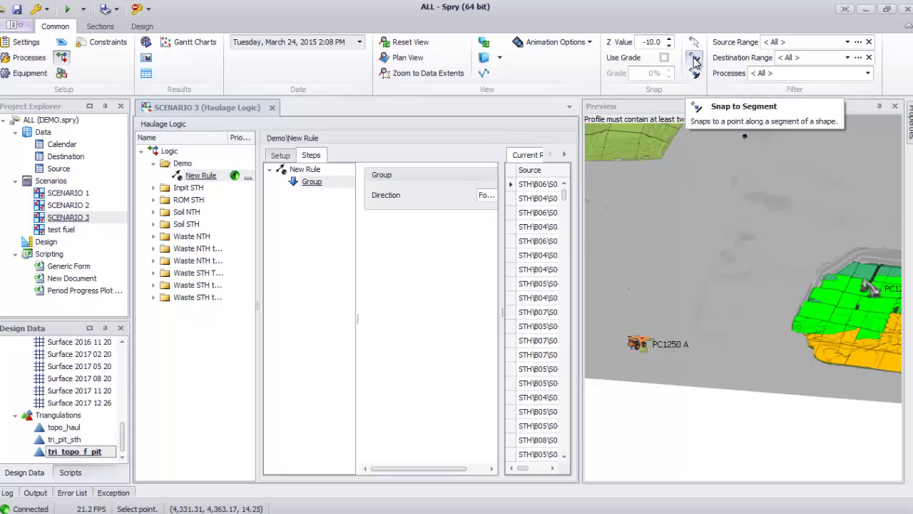
left_click(794, 292)
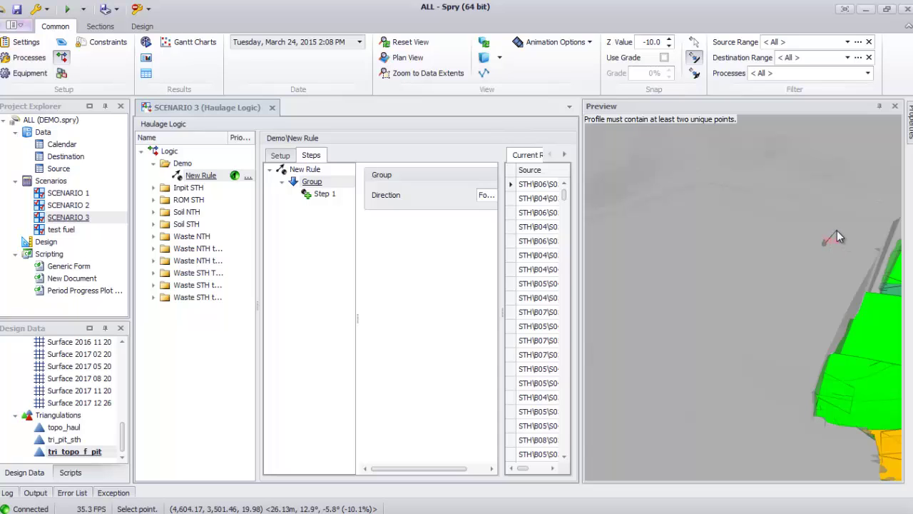
left_click(831, 234)
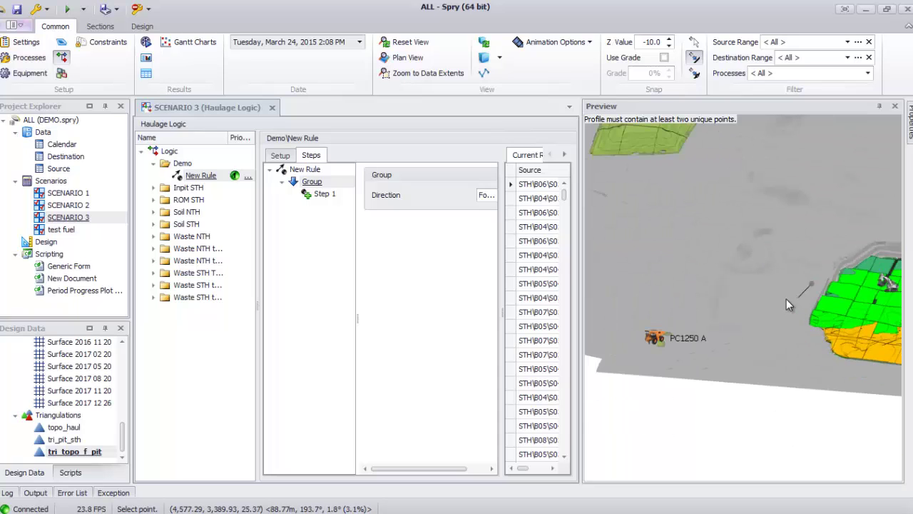
left_click(783, 299)
Step: Digitise the third and fourth haul road points on the topography, continuing away from the pit toward the small green dump
scroll(781, 299, "up", 3)
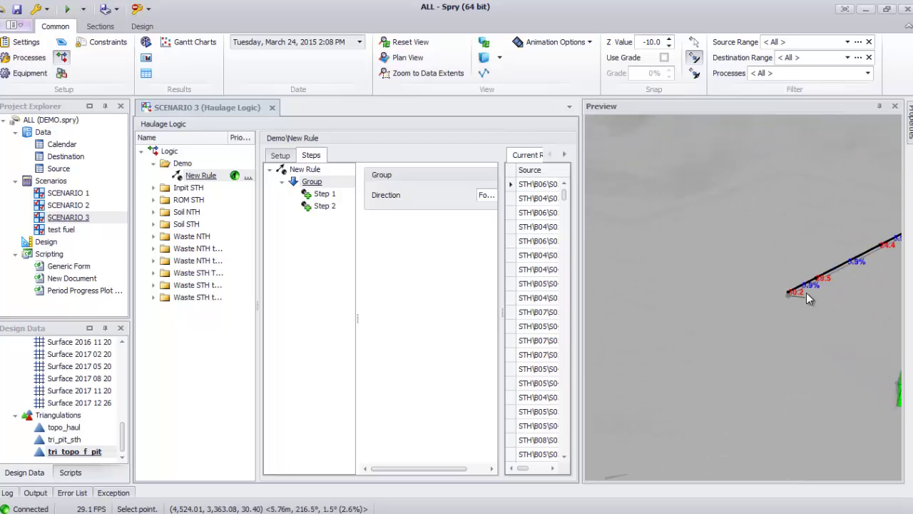
scroll(796, 298, "down", 2)
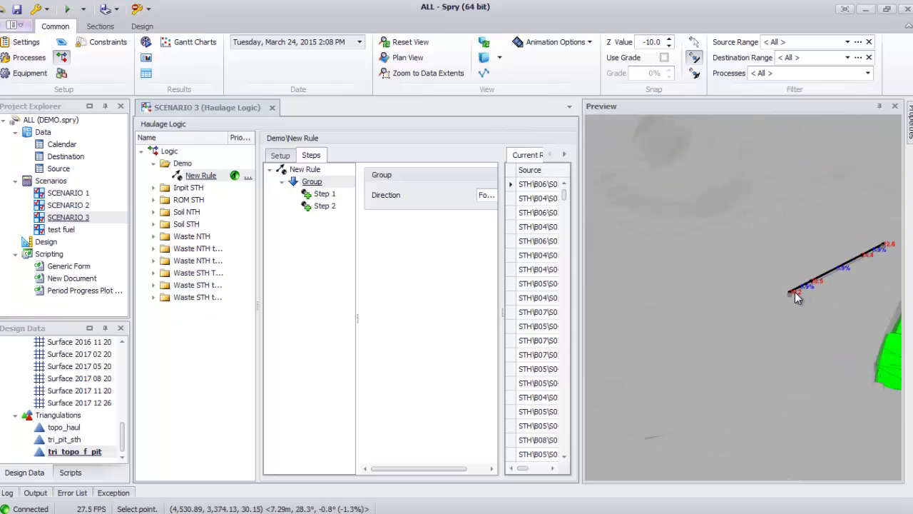
scroll(870, 262, "up", 3)
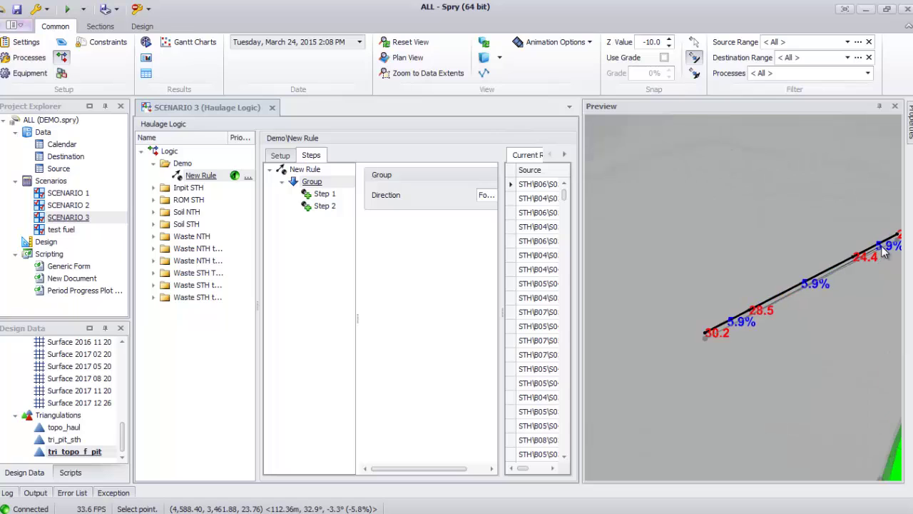
scroll(768, 322, "down", 5)
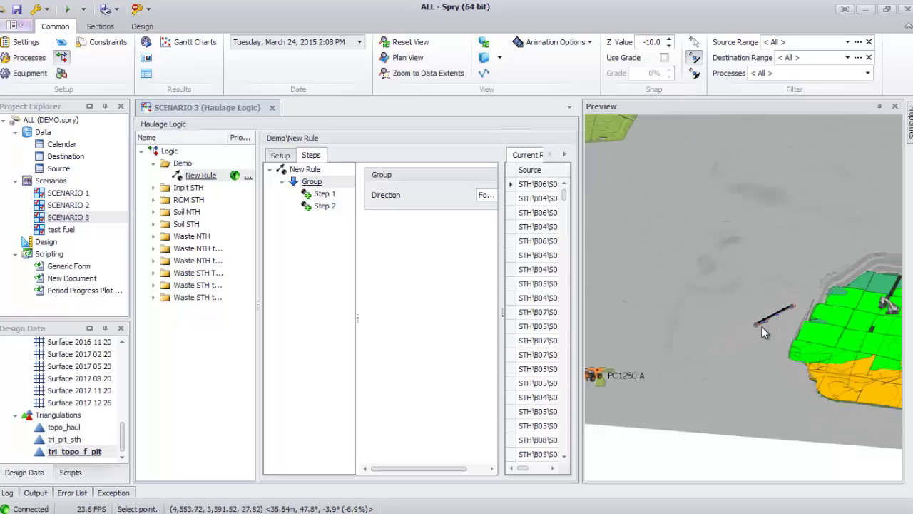
left_click(721, 338)
scroll(701, 351, "up", 3)
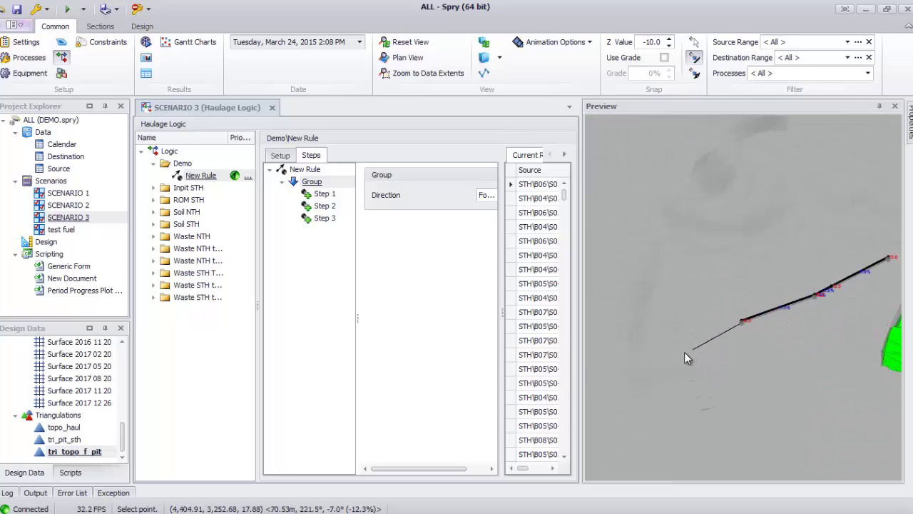
left_click(678, 349)
scroll(792, 357, "down", 3)
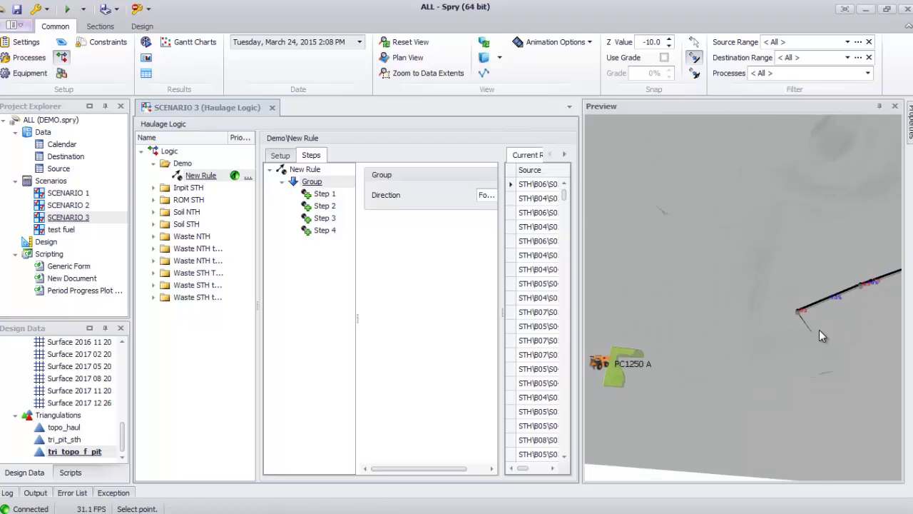
Step: Try different positions for the fifth haul road point beyond the fourth point, undoing the first placement
left_click(760, 360)
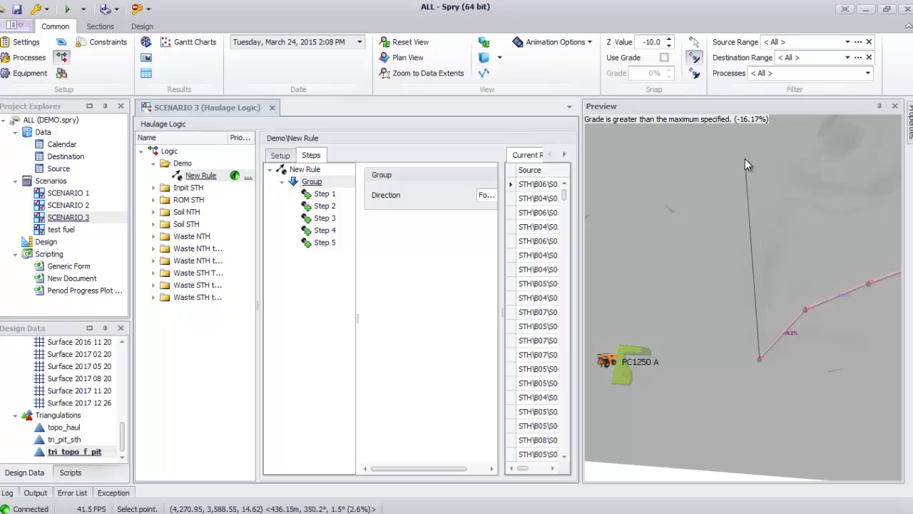
key("ctrl+z")
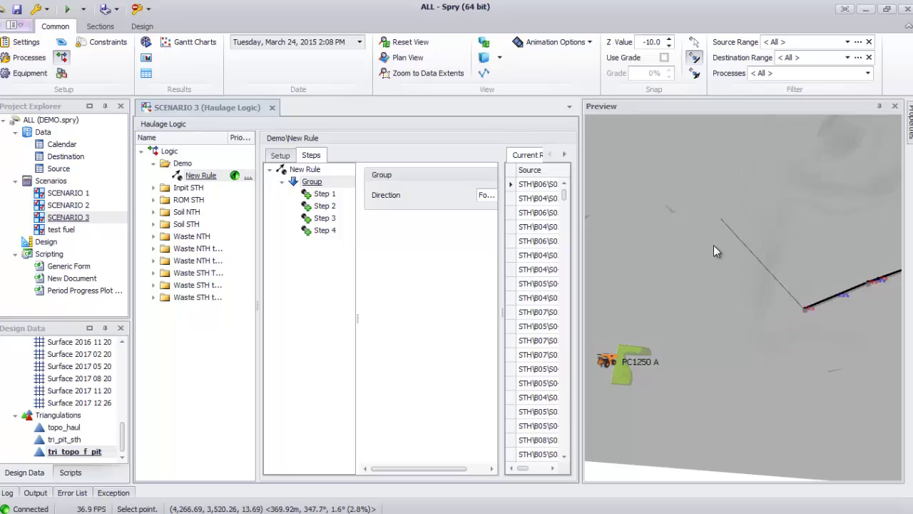
left_click(807, 311)
scroll(807, 310, "up", 1)
middle_click_drag(801, 354, 779, 285)
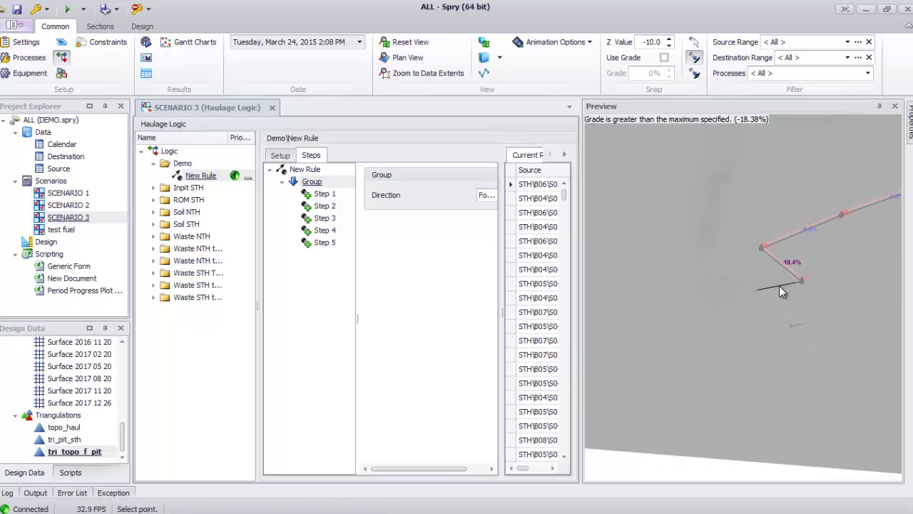
Step: Digitise the fifth and sixth haul road points, finishing the route beside the small green dump at the truck
left_click(745, 313)
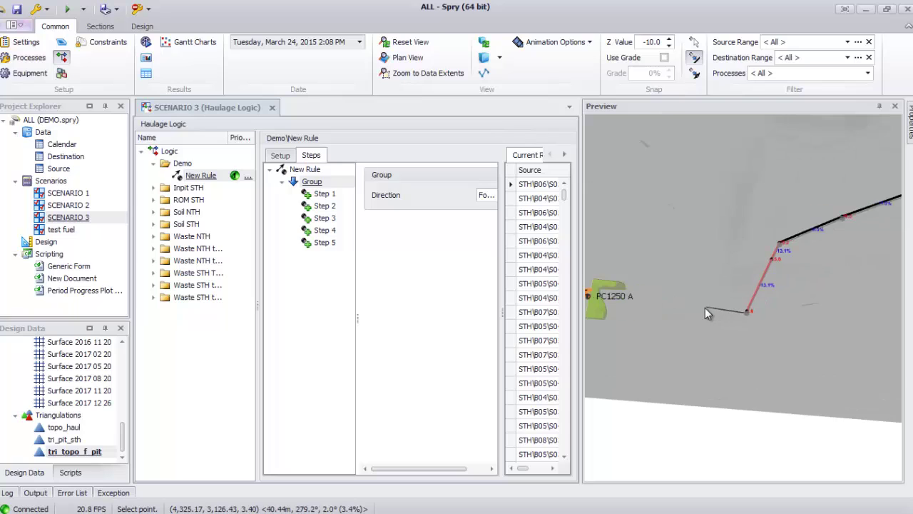
left_click(634, 299)
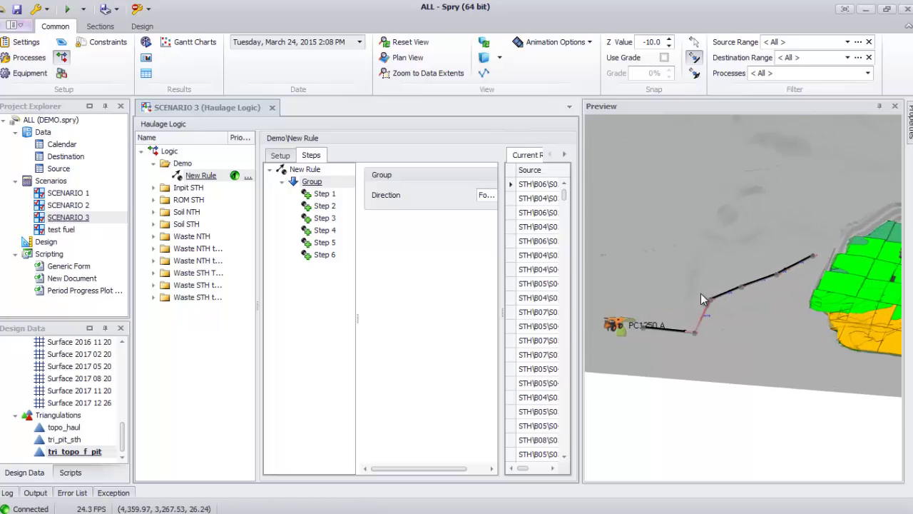
scroll(701, 298, "down", 2)
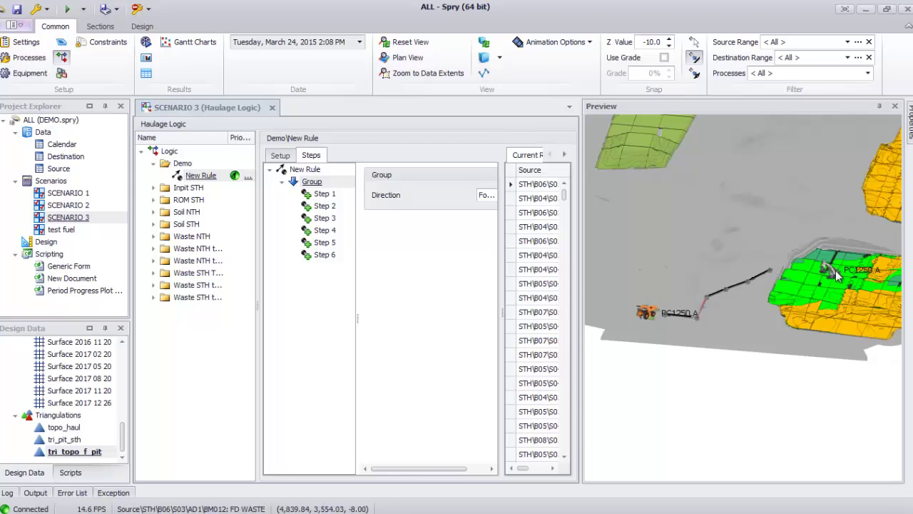
Step: Insert a point step before Step 1, set its point source to the production source, and add it to the haul profile
left_click(324, 194)
right_click(326, 194)
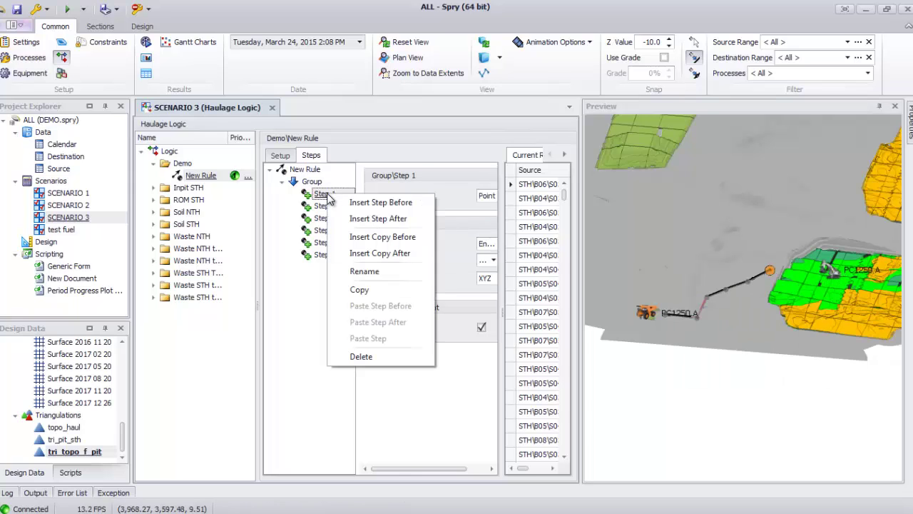
left_click(396, 203)
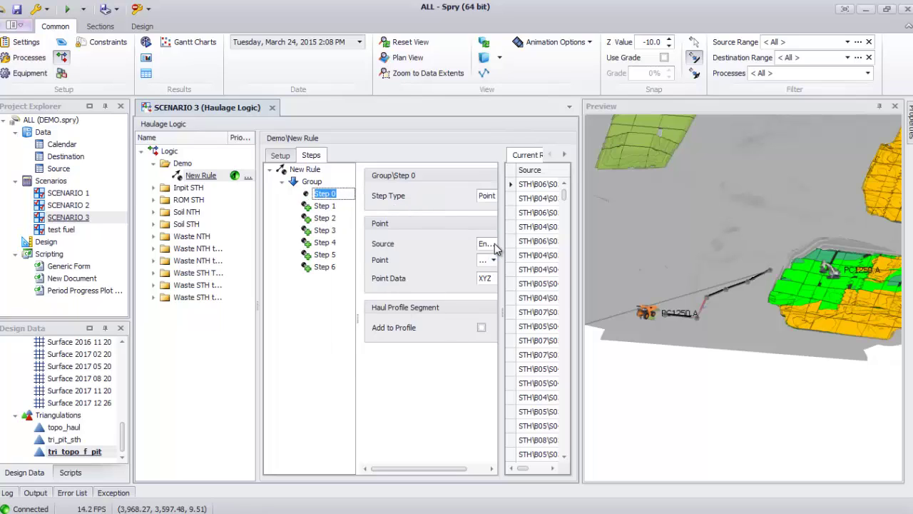
left_click(491, 244)
left_click(490, 284)
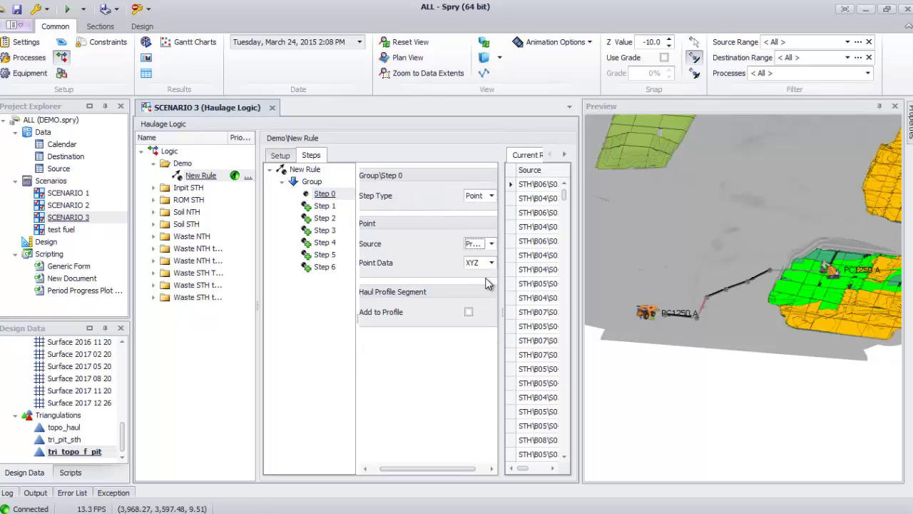
left_click(468, 312)
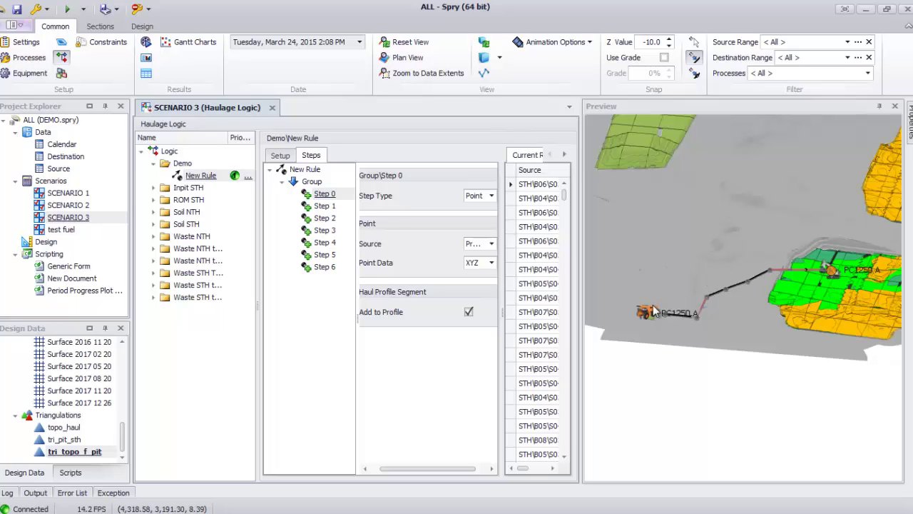
Step: Insert a point step after Step 6, set its point source to the destination, and add it to the haul profile
left_click(330, 269)
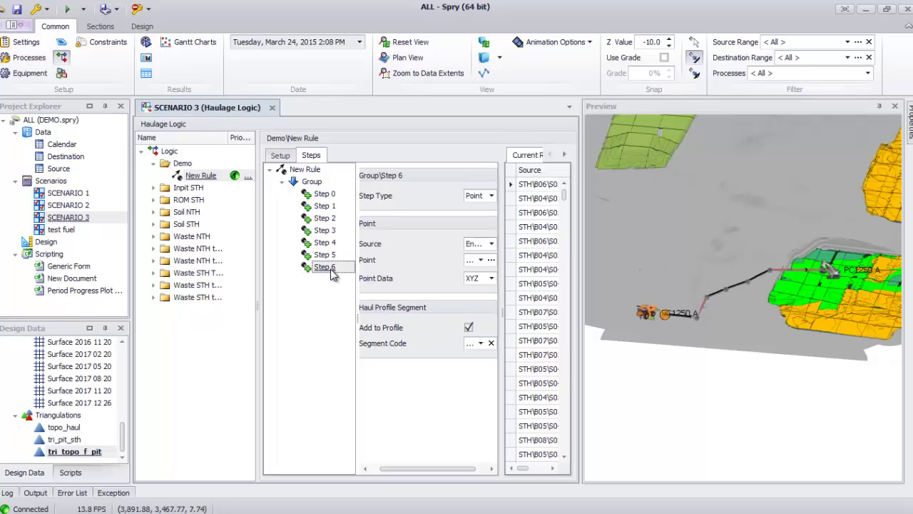
right_click(335, 272)
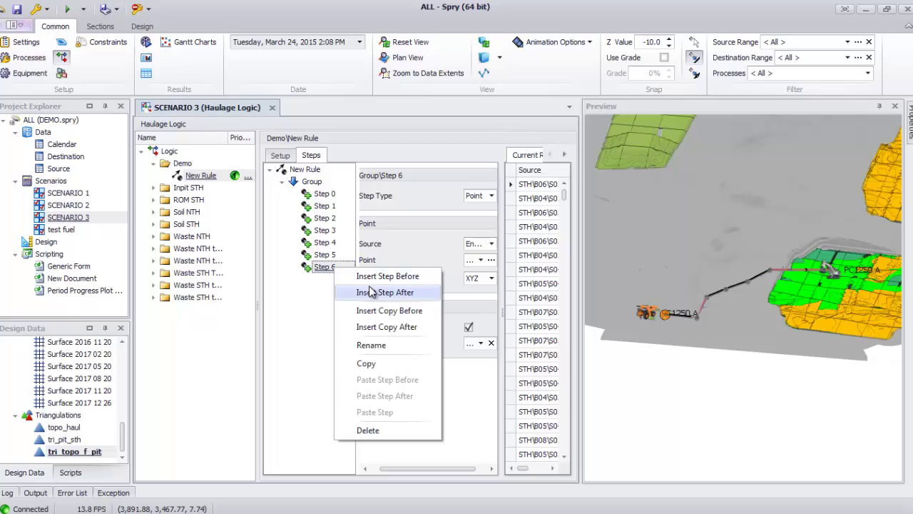
left_click(408, 296)
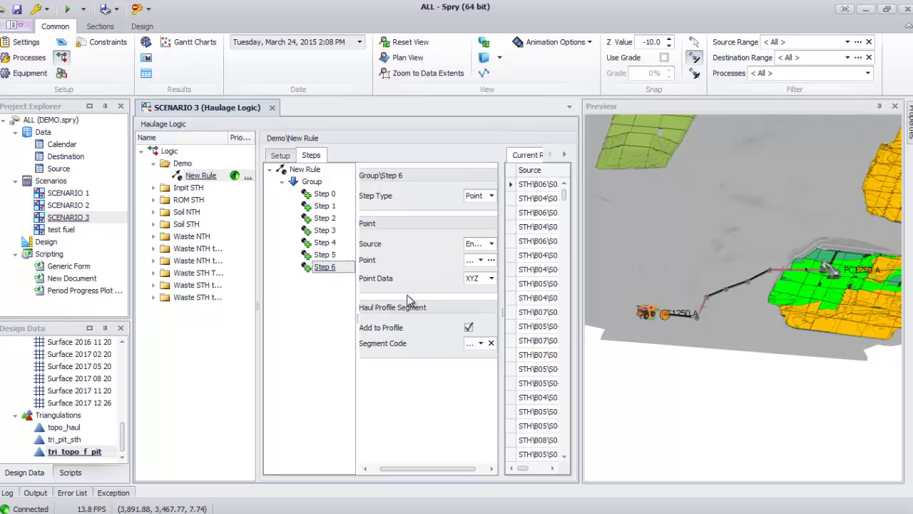
left_click(482, 244)
left_click(491, 298)
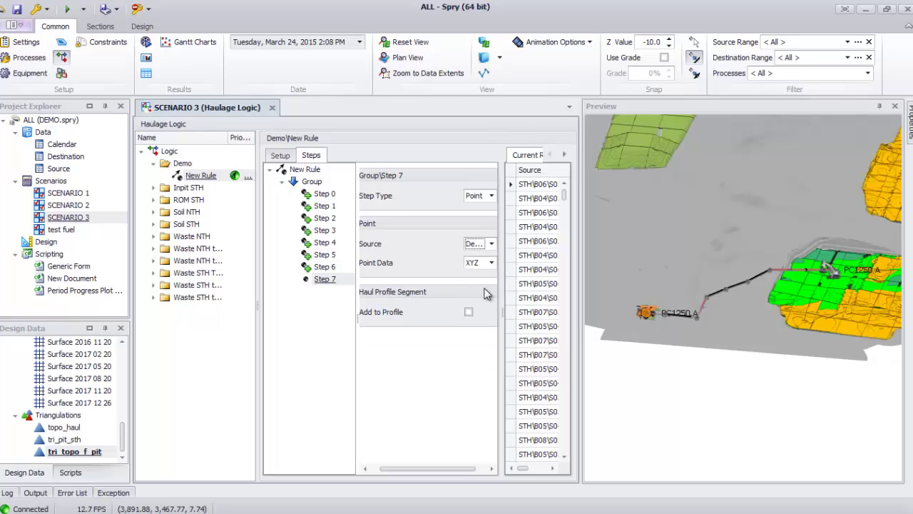
left_click(468, 313)
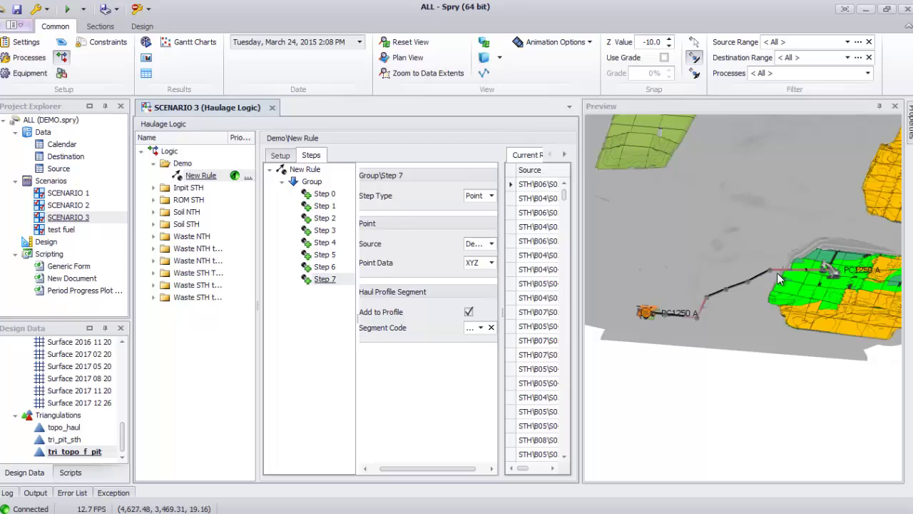
Step: Step through the rule's source records from the first one, checking how the haul route follows each source and dump position
left_click(541, 184)
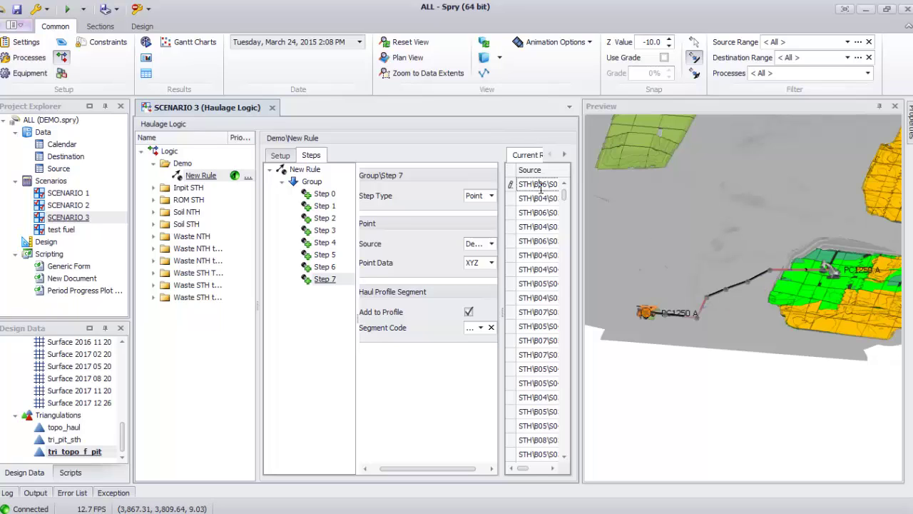
key("Down")
key("Down")
key("Down")
key("Down")
key("Down")
key("Down")
key("Down")
key("Down")
key("Down")
key("Down")
key("Down")
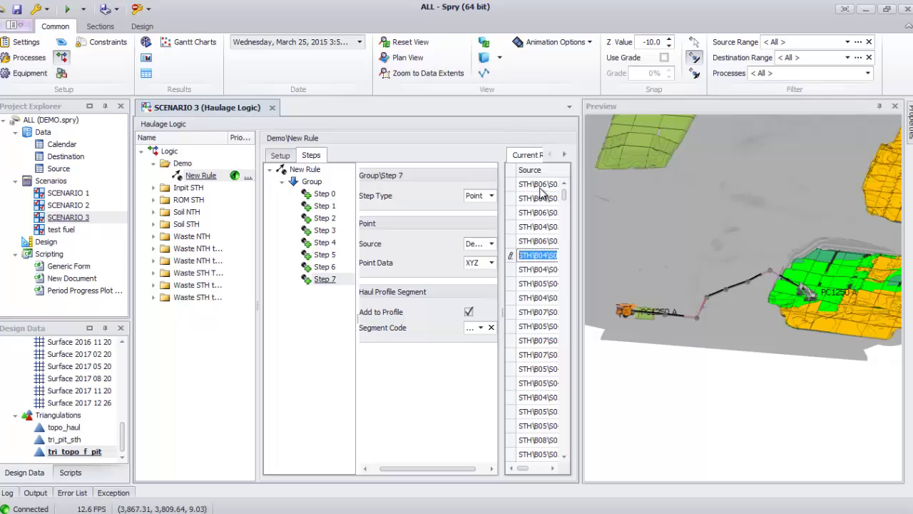
key("Down")
key("Down")
key("Down")
key("Down")
key("Down")
key("Down")
key("Down")
key("Down")
key("Down")
key("Down")
key("Down")
key("Down")
key("Down")
key("Down")
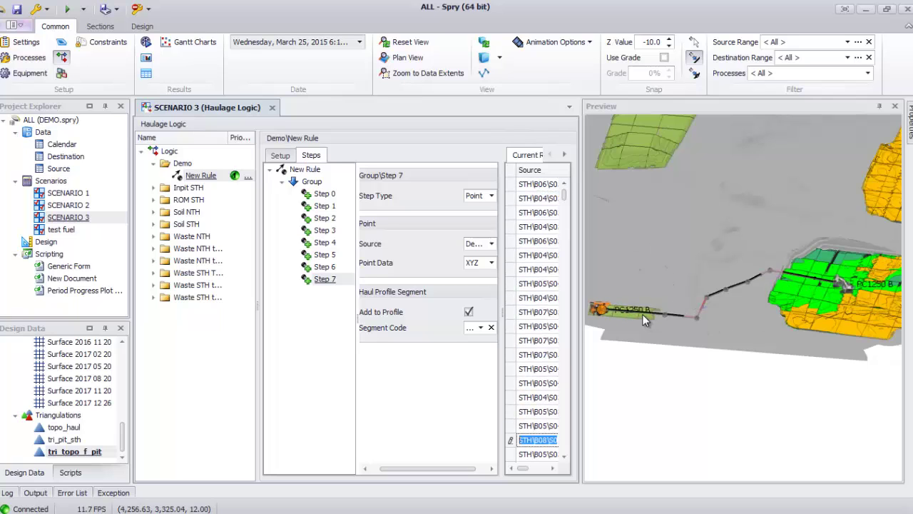
key("Down")
key("Down")
key("Down")
key("Down")
key("Down")
key("Down")
key("Down")
key("Down")
key("Down")
key("Down")
key("Down")
key("Down")
key("Down")
key("Down")
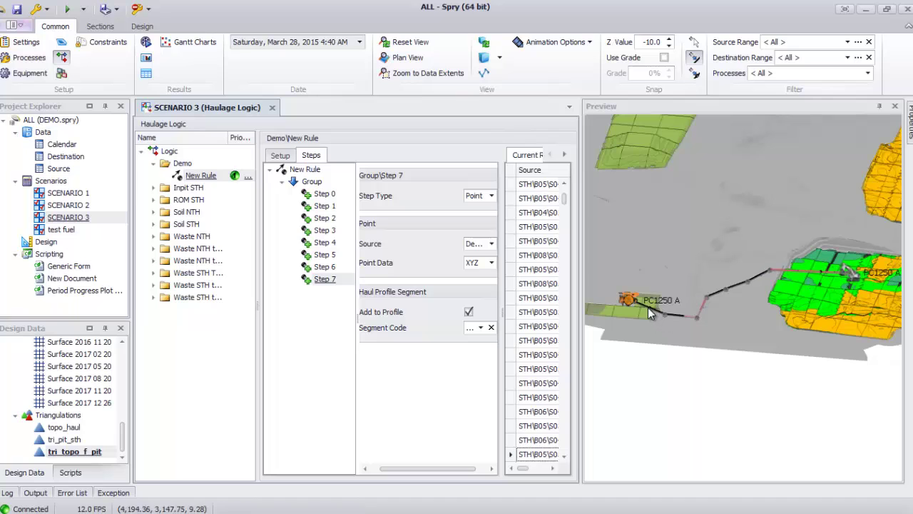
key("Down")
key("Down")
key("Down")
key("Down")
key("Down")
key("Down")
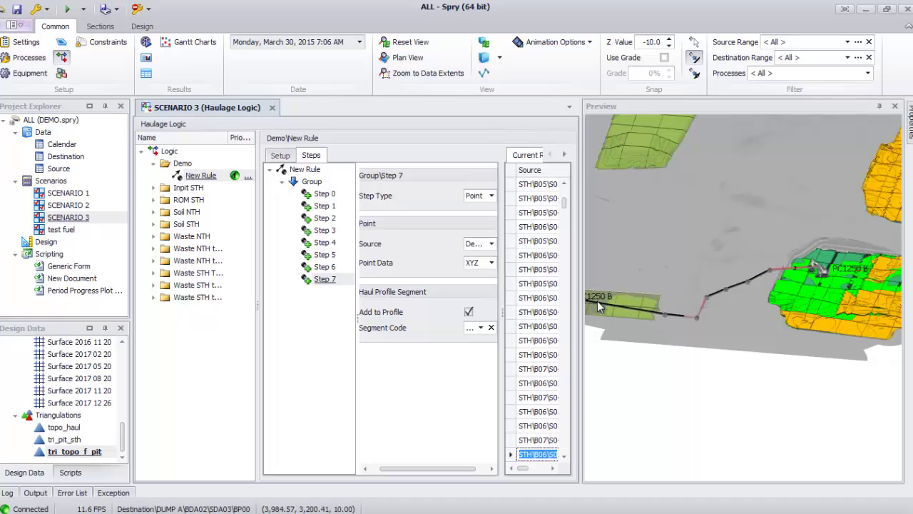
key("Down")
key("Down")
key("Down")
key("Down")
key("Down")
key("Down")
key("Down")
key("Down")
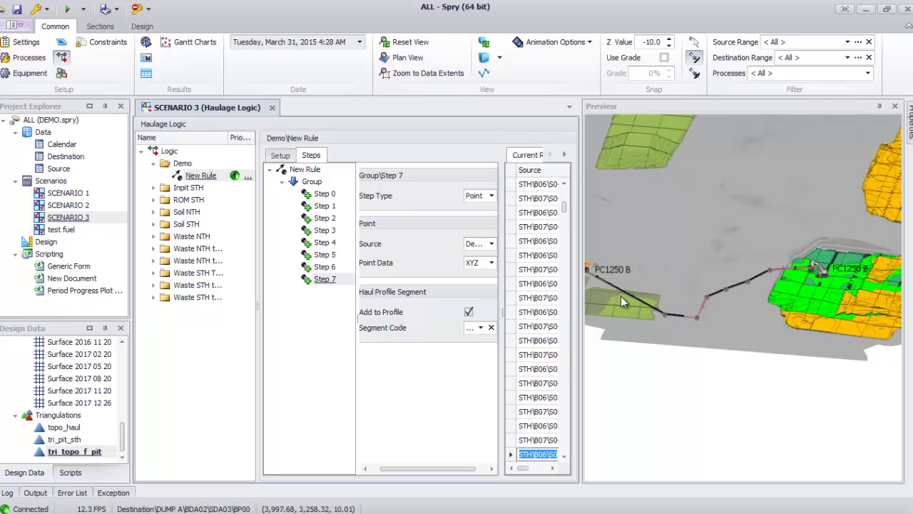
key("Down")
key("Down")
key("Down")
key("Down")
key("Down")
key("Down")
key("Down")
key("Down")
key("Down")
key("Down")
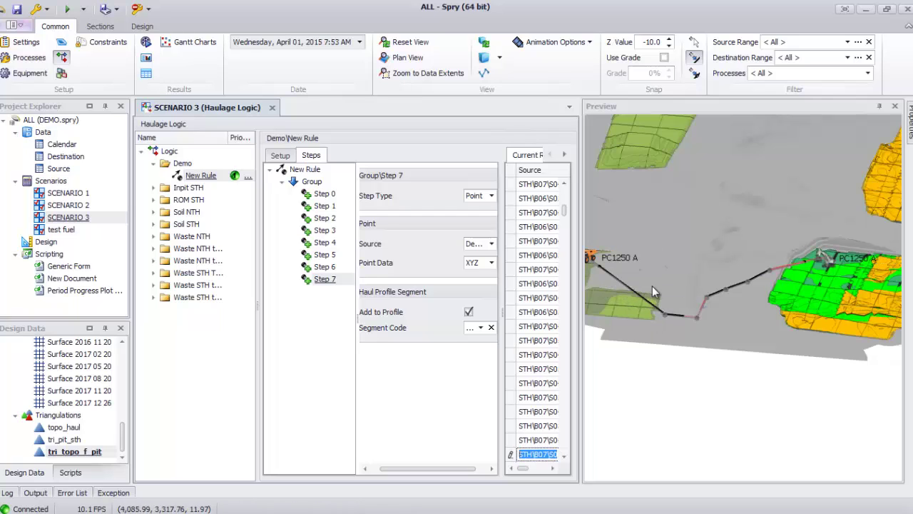
key("Down")
key("Down")
key("Down")
key("Down")
key("Down")
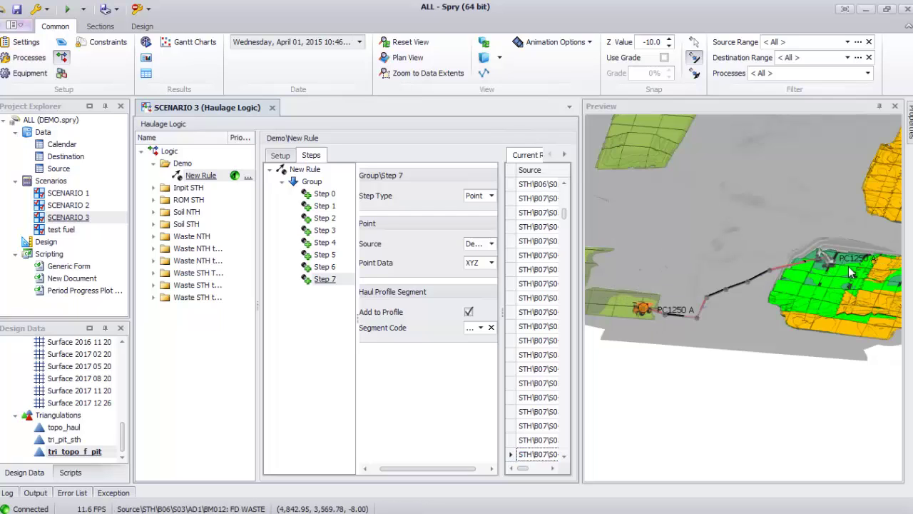
key("Down")
key("Down")
key("Down")
key("Down")
key("Down")
key("Down")
key("Down")
key("Down")
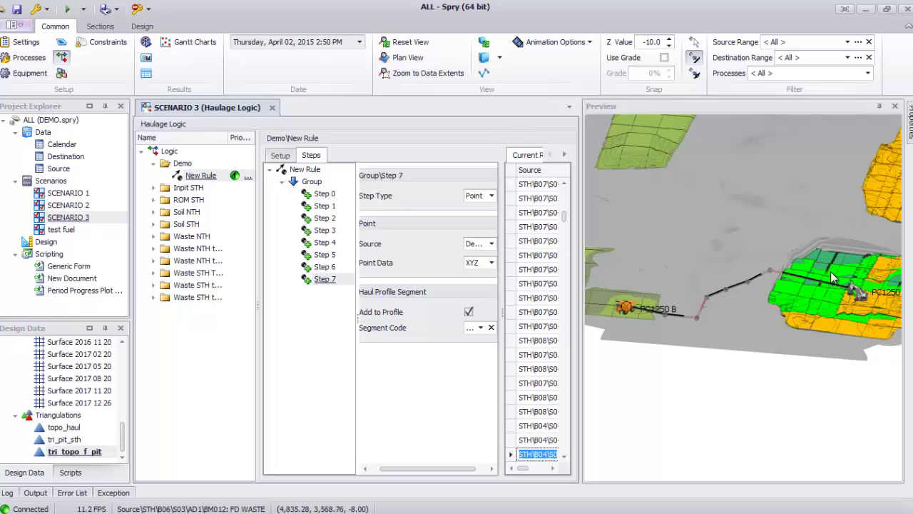
key("Down")
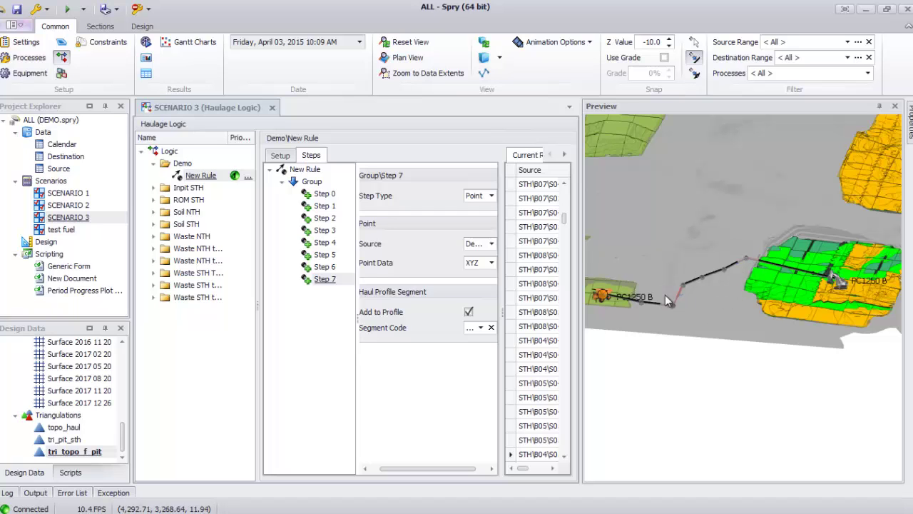
Step: Examine where the haul route leaves the pit from the opposite side, using an April 11, 2015 record
middle_click_drag(792, 292, 758, 297)
scroll(758, 296, "up", 5)
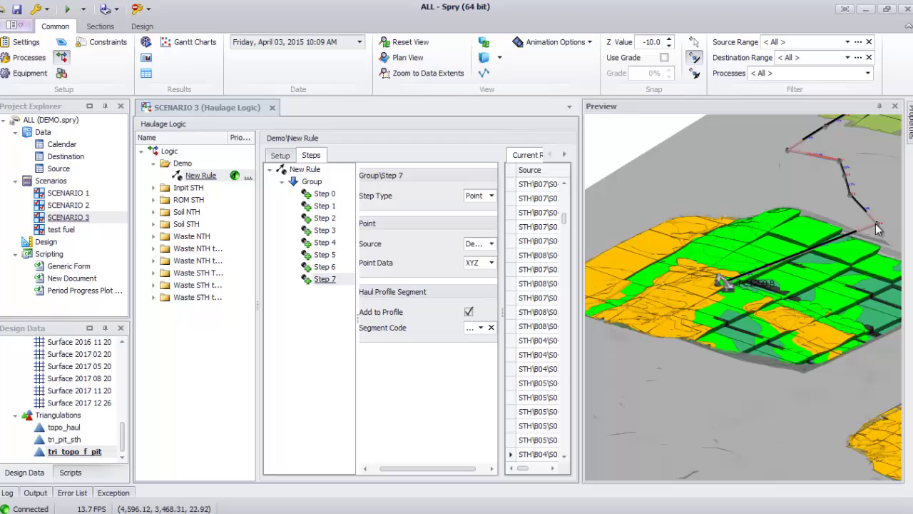
left_click(554, 387)
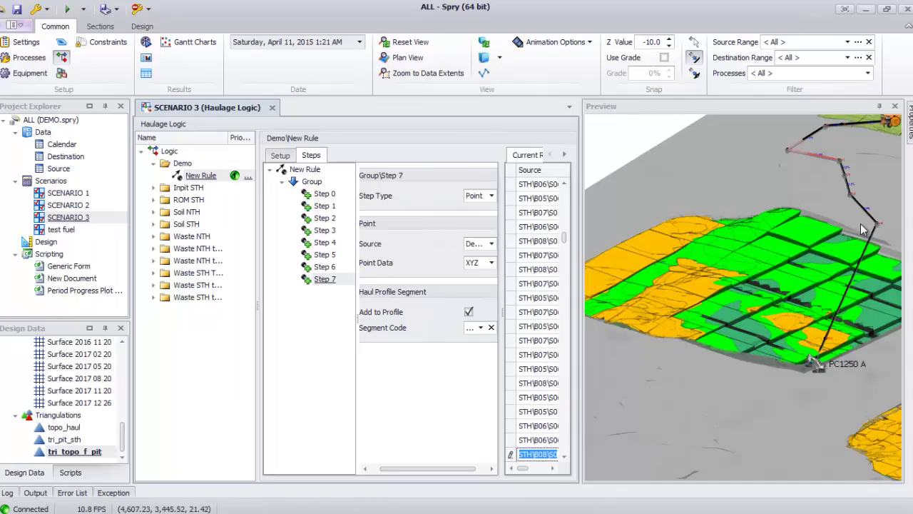
left_click_drag(824, 305, 799, 351)
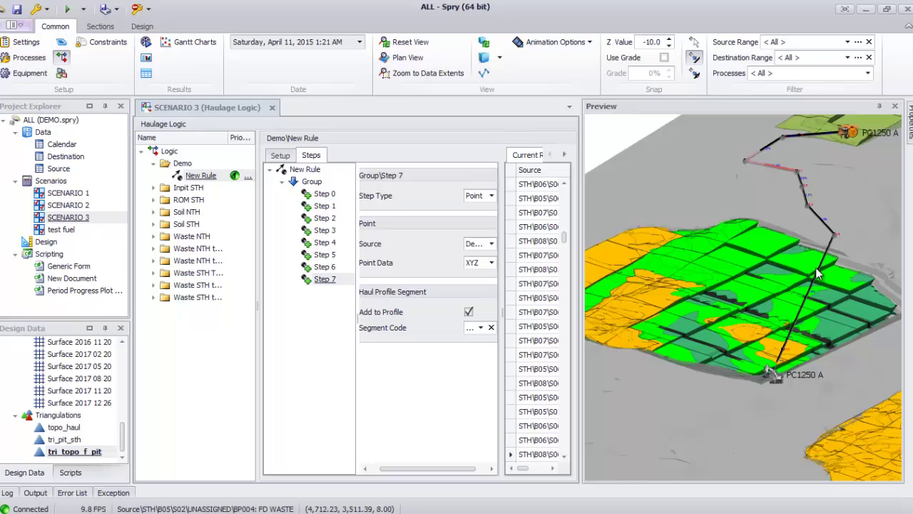
mouse_move(817, 271)
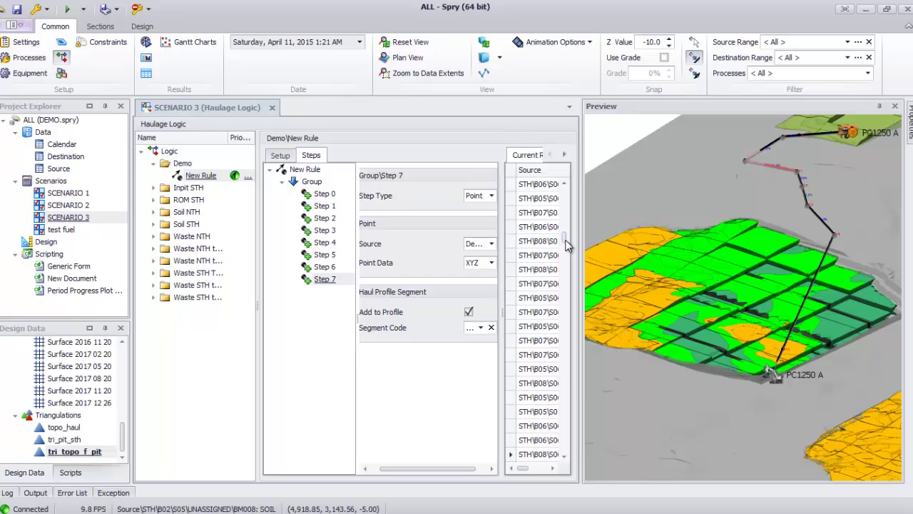
Step: Check the haul route from deeper pit blocks using several July 2015 source records
left_click_drag(568, 245, 569, 372)
left_click(542, 359)
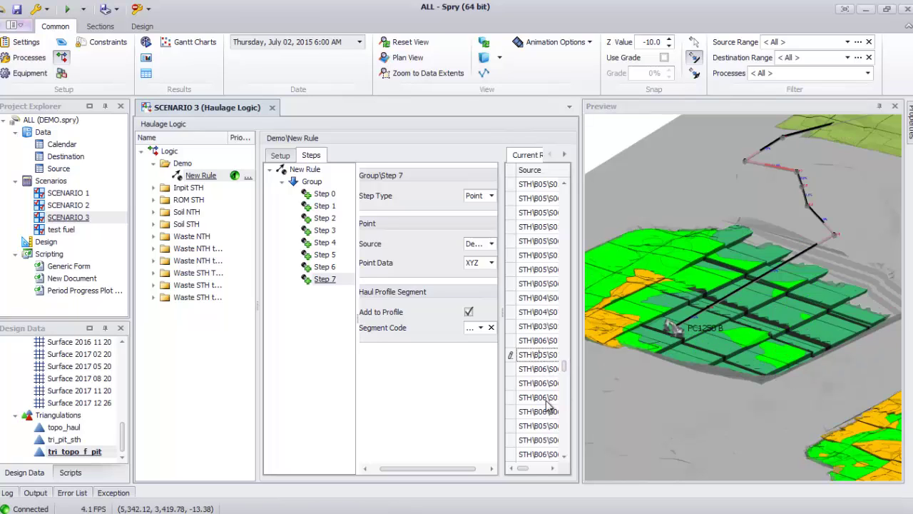
left_click(545, 402)
left_click(542, 371)
left_click(547, 326)
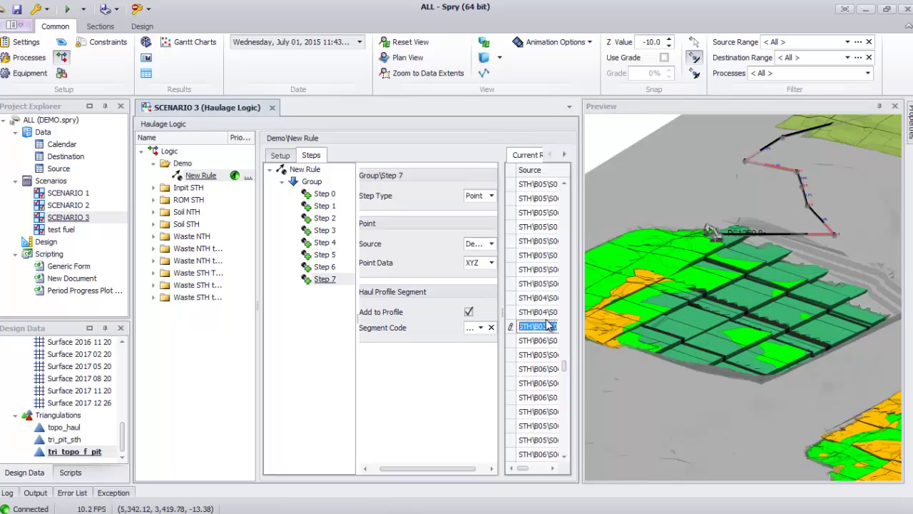
left_click_drag(568, 366, 567, 402)
left_click(544, 398)
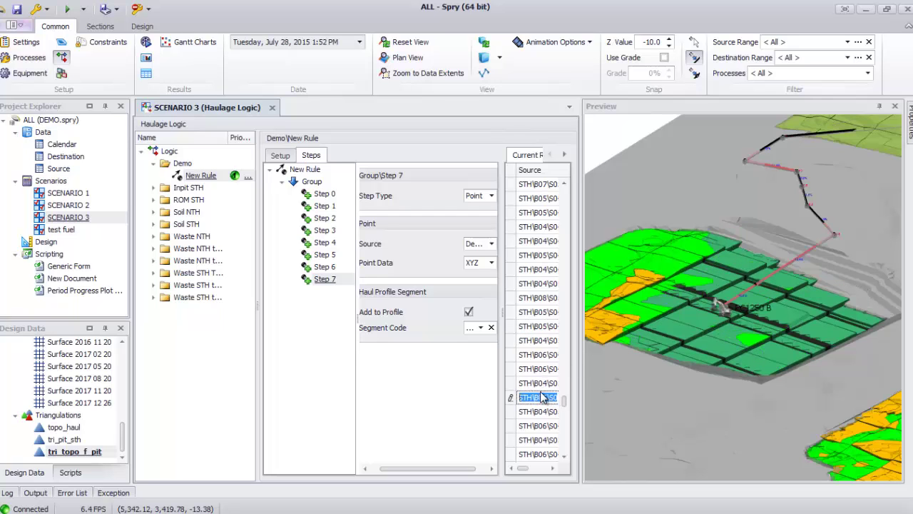
Step: Examine the segment grades between the excavator in the deep pit and the first digitised haul road point
left_click(766, 332)
scroll(760, 333, "up", 5)
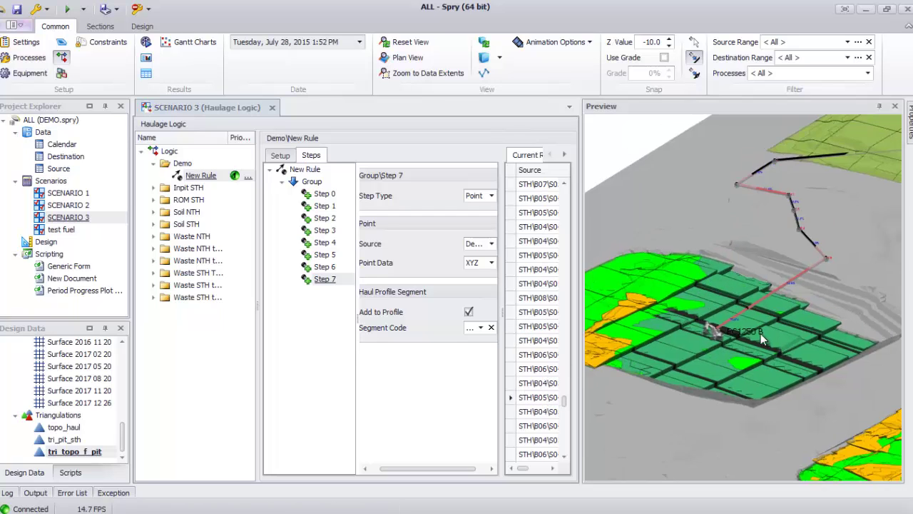
mouse_move(760, 329)
scroll(761, 333, "down", 4)
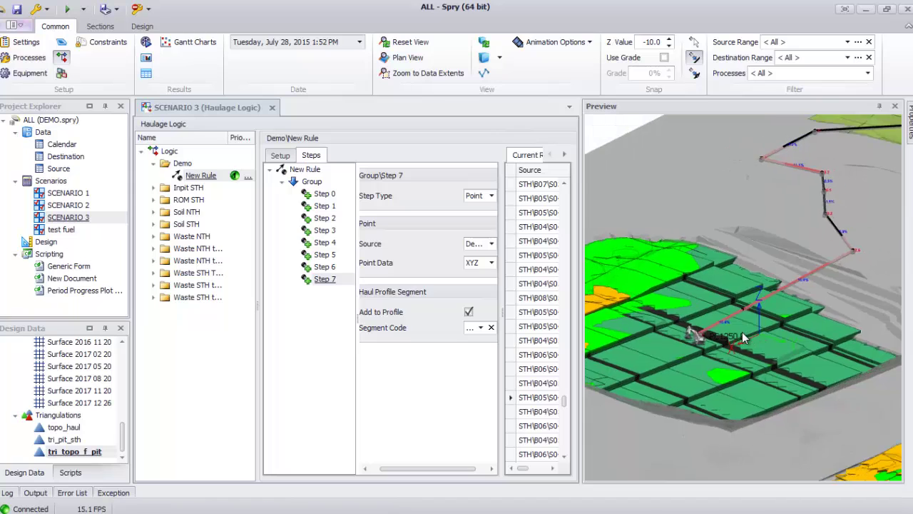
scroll(754, 340, "up", 2)
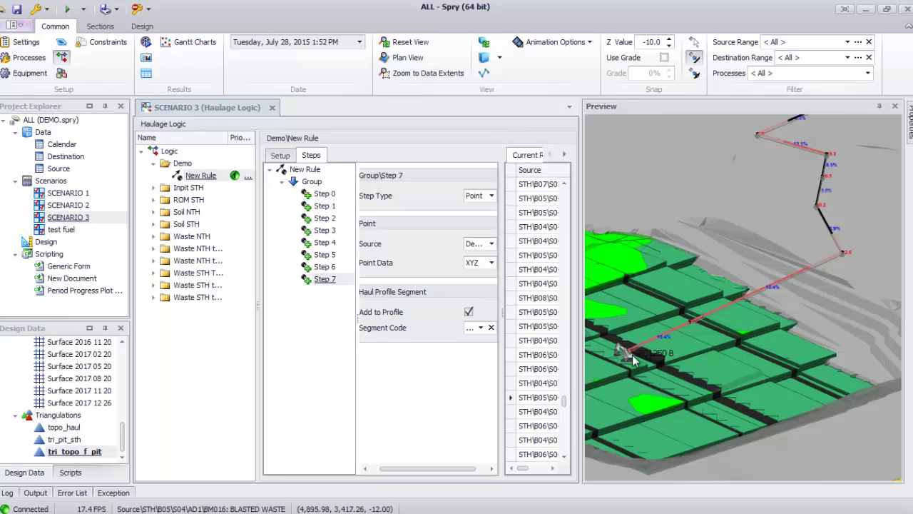
mouse_move(638, 355)
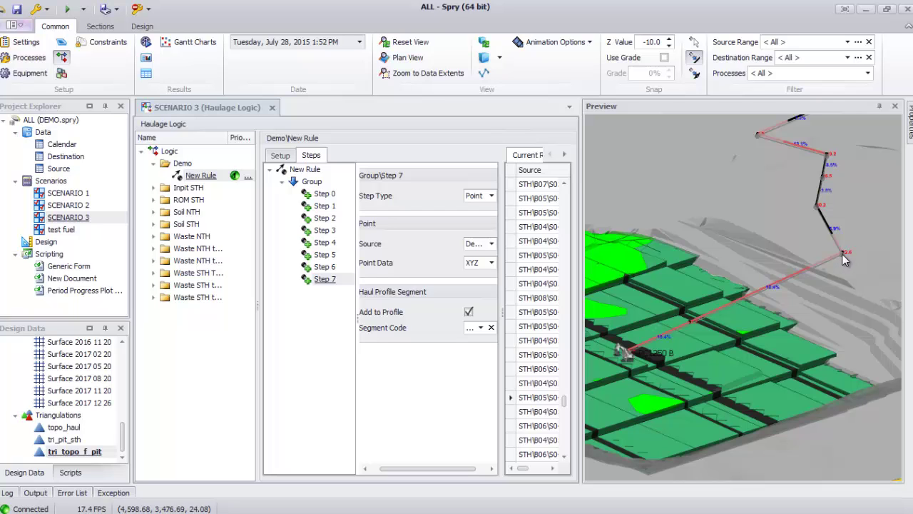
middle_click_drag(764, 332, 717, 349)
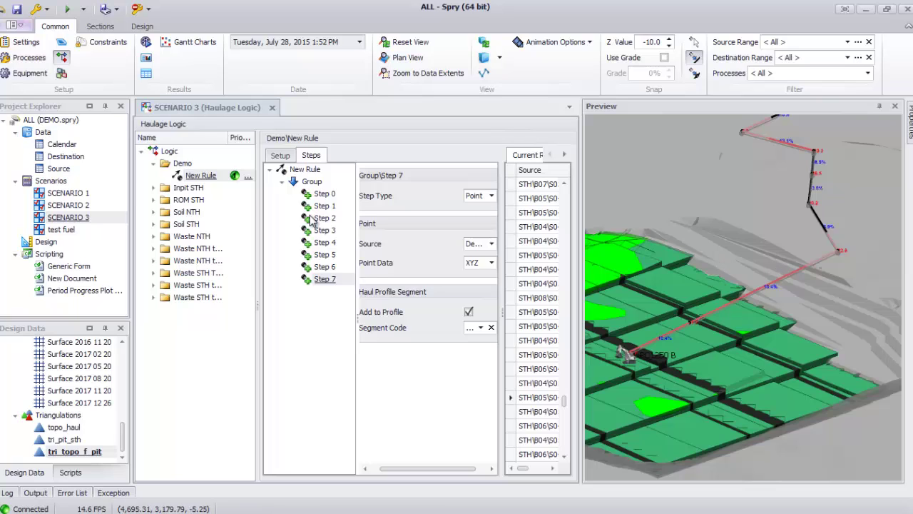
Step: Collapse the Demo rule folder in the haulage logic tree
left_click(153, 164)
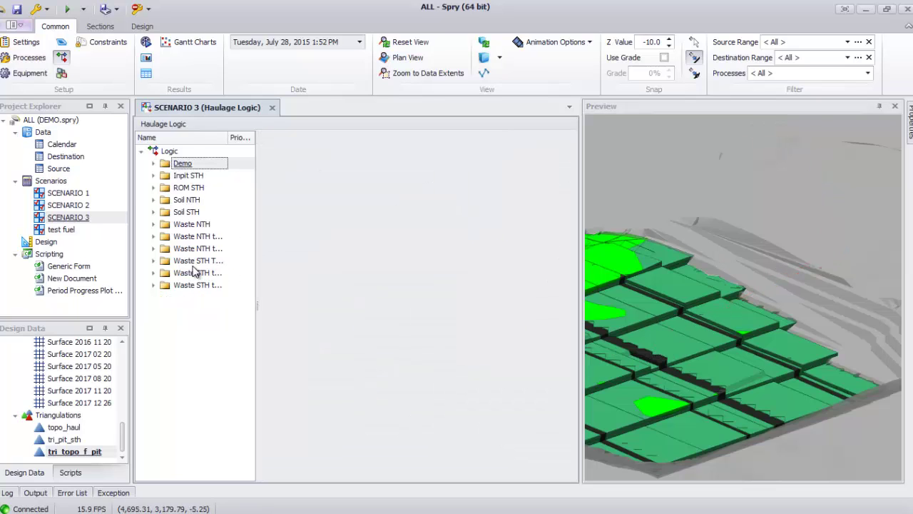
left_click(154, 261)
left_click(153, 261)
Step: Display all Main Road haulage network layers in the preview, from Dump A and Dump B through Inpit, ROM and Soil NTH
left_click_drag(117, 442, 125, 355)
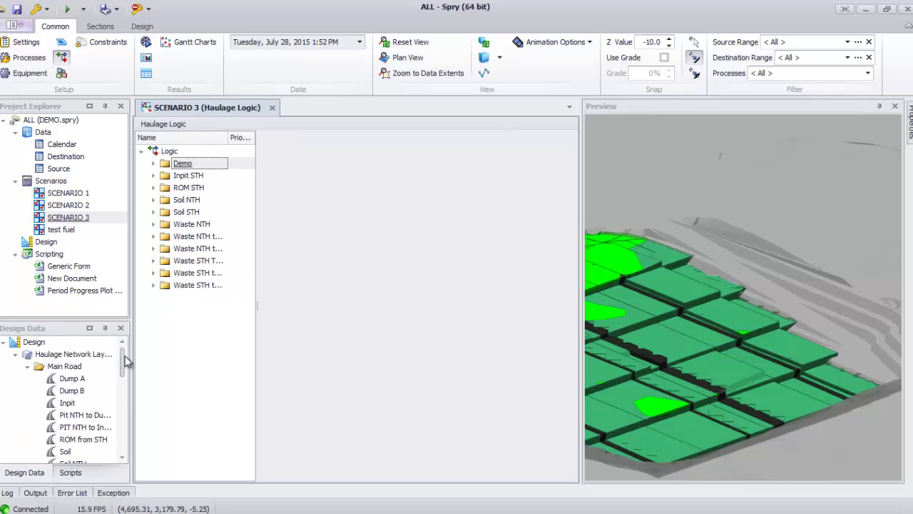
left_click(80, 378)
left_click(72, 391)
left_click(69, 403)
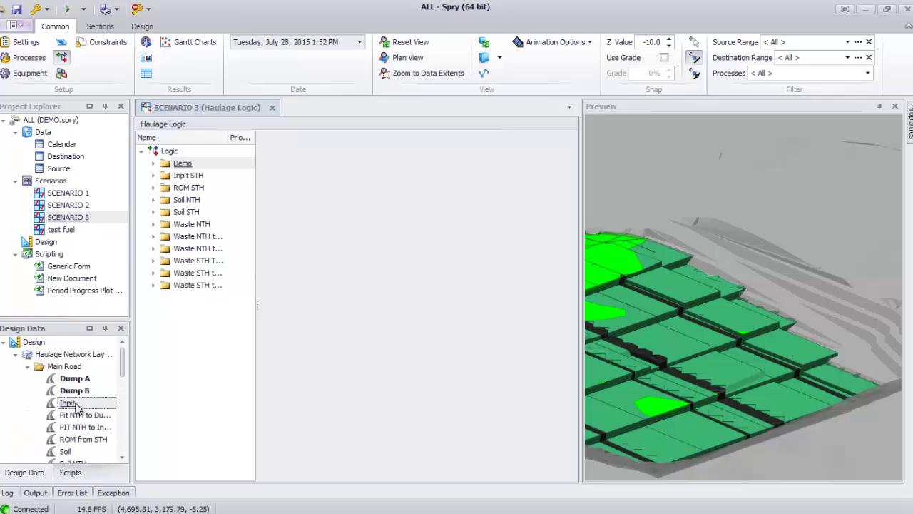
scroll(121, 371, "down", 1)
left_click(84, 378)
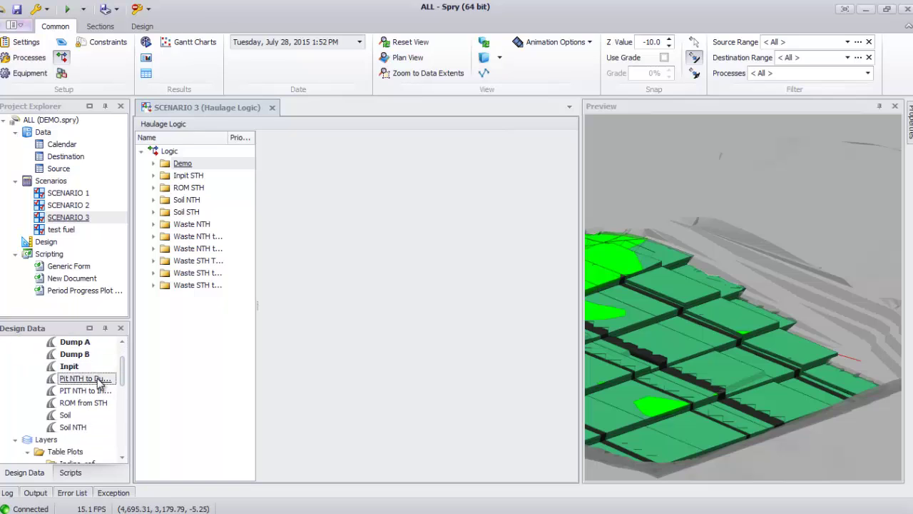
left_click(87, 390)
left_click(93, 403)
left_click(71, 415)
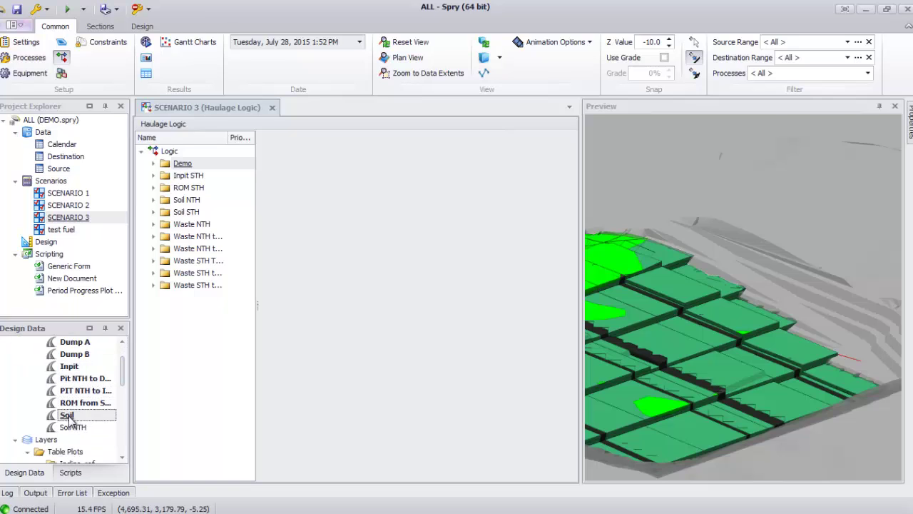
left_click(75, 426)
Step: Hide both the source solids and the destination solids so only the roads and the topography are shown
scroll(773, 314, "down", 6)
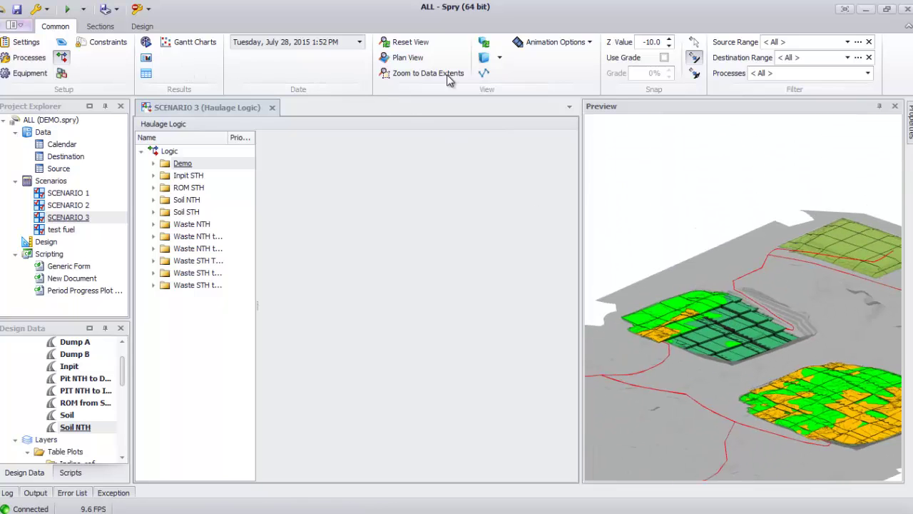
left_click(500, 58)
left_click(563, 116)
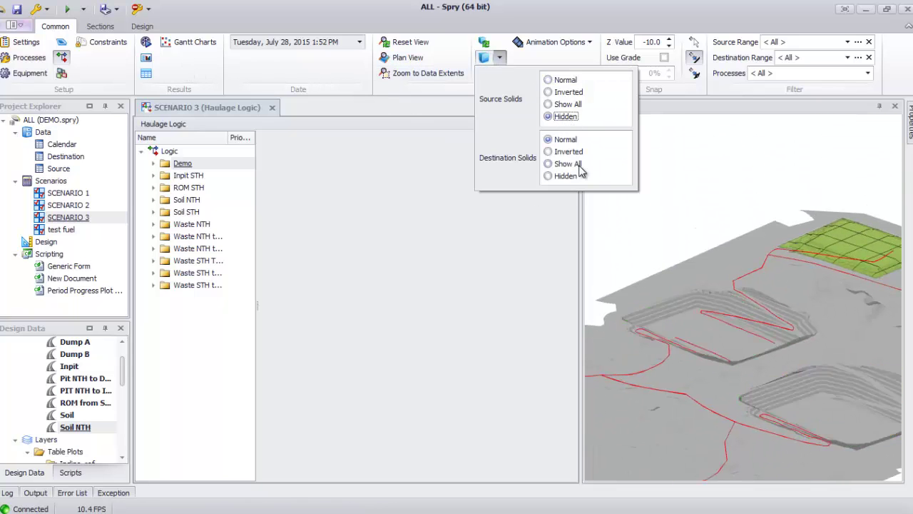
left_click(565, 176)
Step: Examine the main road haulage network around both pits and out to the dumps from several angles
left_click_drag(744, 273, 776, 351)
scroll(684, 334, "down", 5)
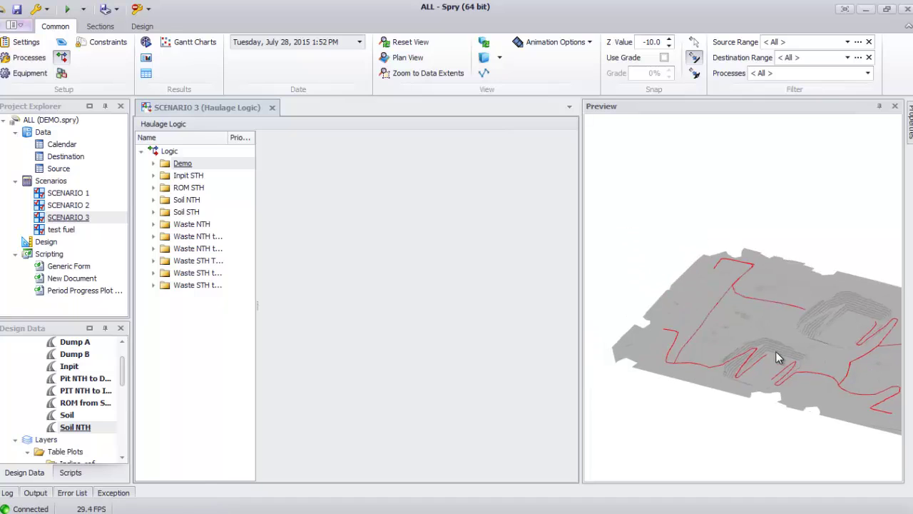
scroll(762, 363, "up", 3)
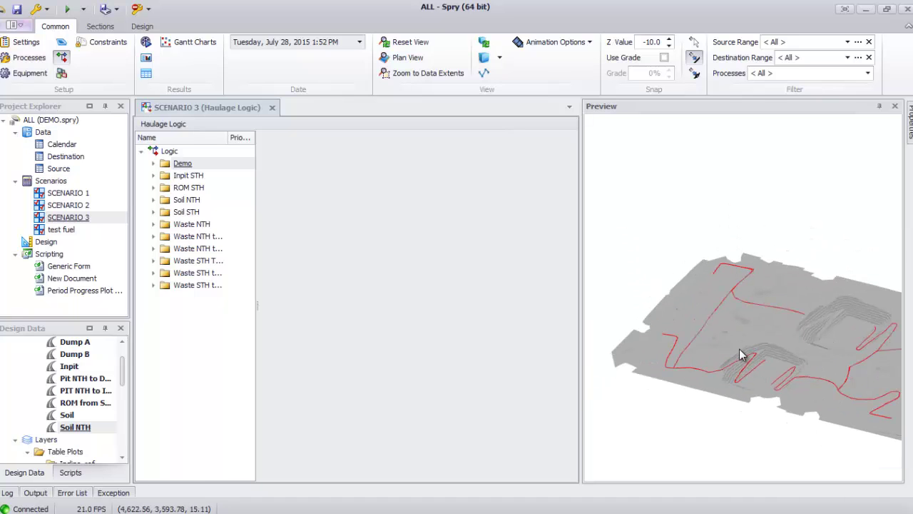
scroll(738, 357, "up", 2)
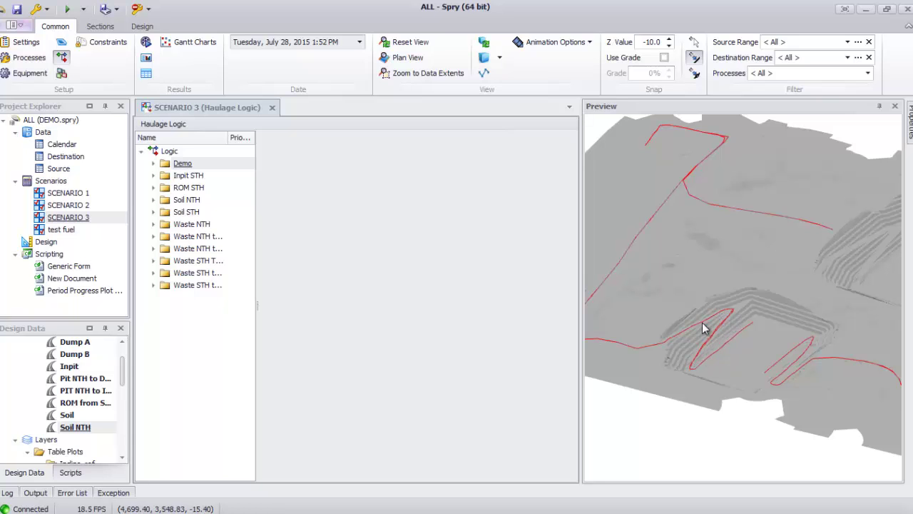
middle_click_drag(691, 316, 664, 335)
middle_click_drag(729, 331, 794, 381)
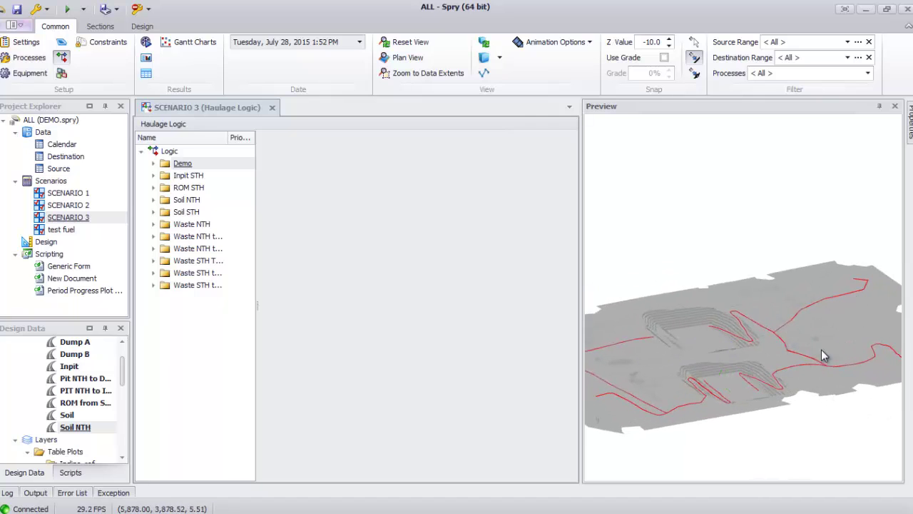
middle_click_drag(703, 361, 745, 365)
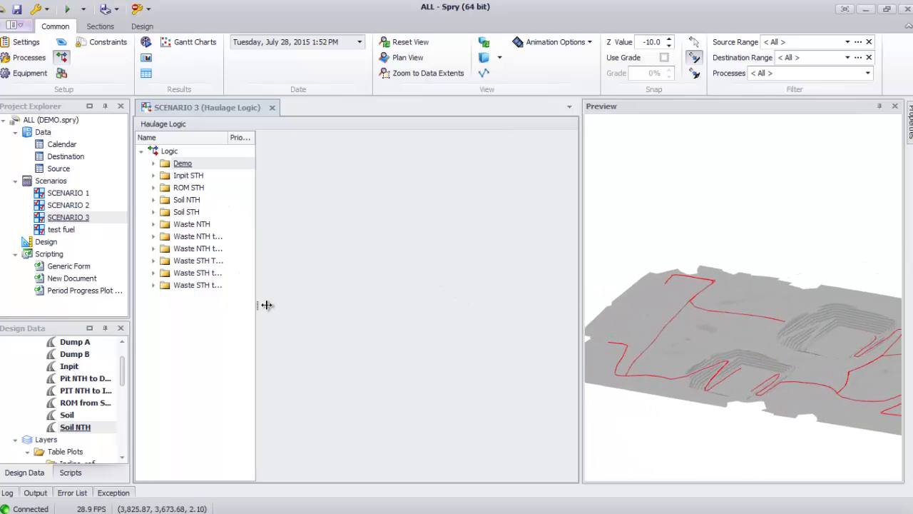
Step: Open the Attach rule in the Waste STH to Dump B folder
left_click_drag(266, 304, 272, 303)
left_click(153, 272)
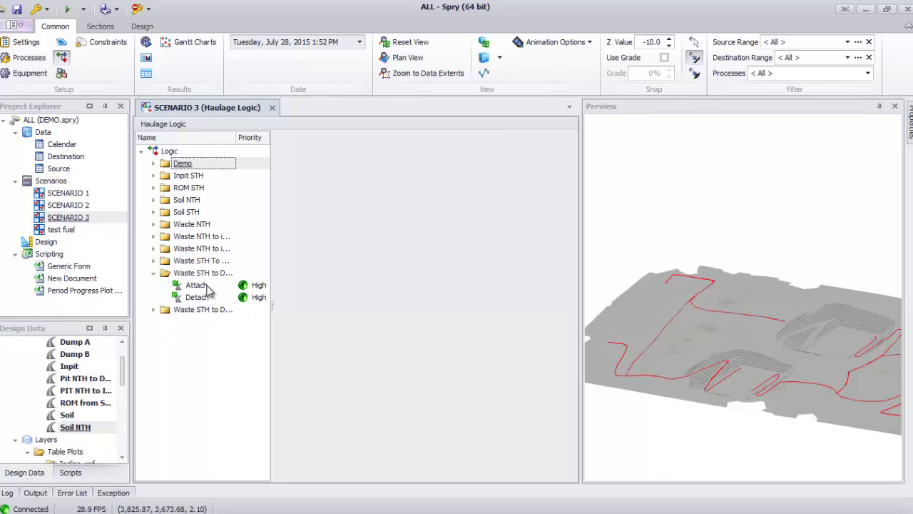
left_click(206, 286)
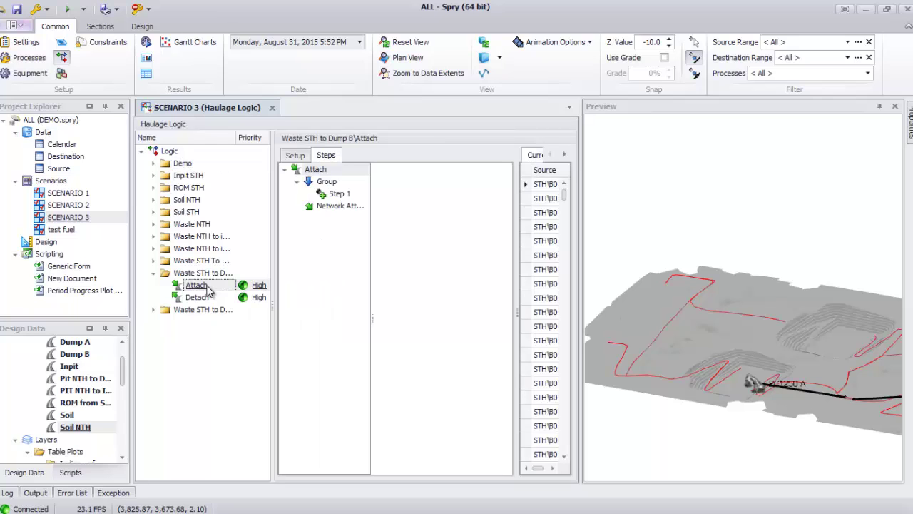
Step: Set the display of both source solids and destination solids to Normal
left_click(499, 57)
left_click(548, 80)
left_click(548, 139)
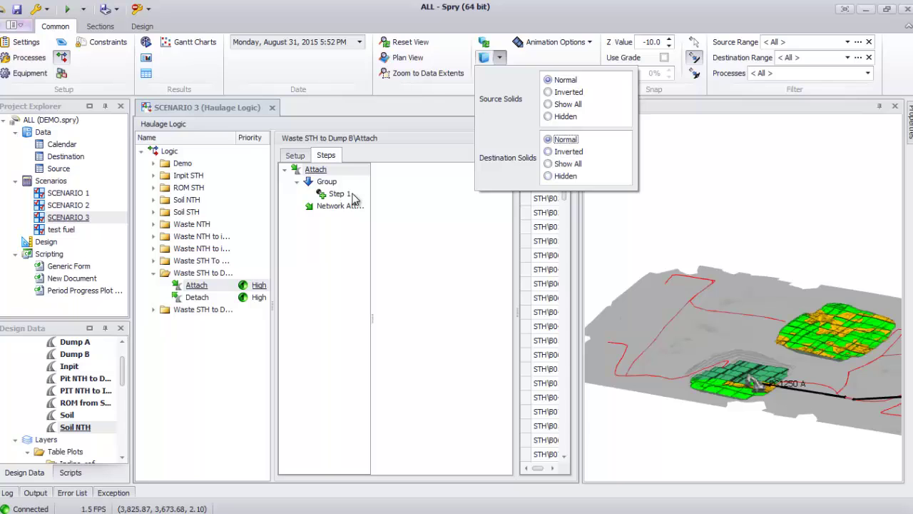
Step: Open the Network Attach settings of the Attach rule and resize the panes so their values are readable
left_click(302, 157)
left_click(295, 155)
left_click(326, 156)
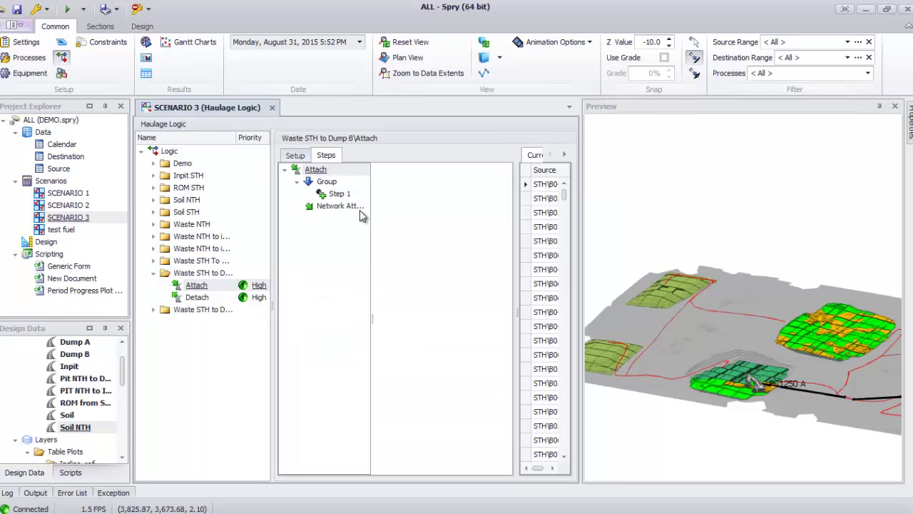
left_click(341, 206)
left_click_drag(275, 303, 239, 304)
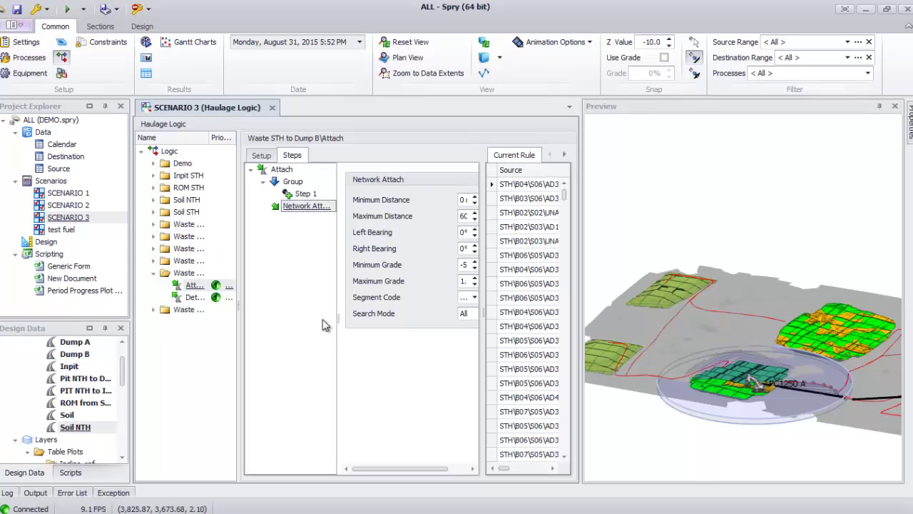
left_click_drag(339, 321, 320, 322)
left_click_drag(484, 320, 501, 307)
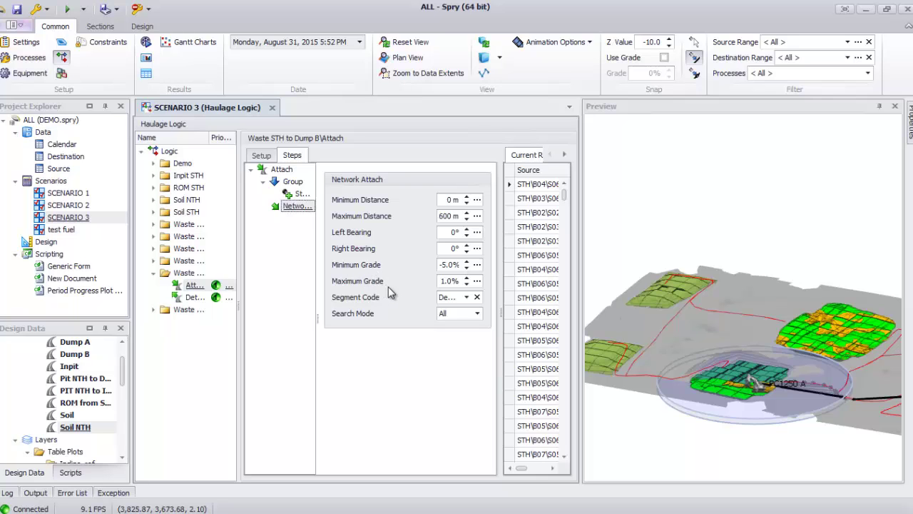
Step: View the attach search area in plan and set the Network Attach maximum distance to 200 m
key("p")
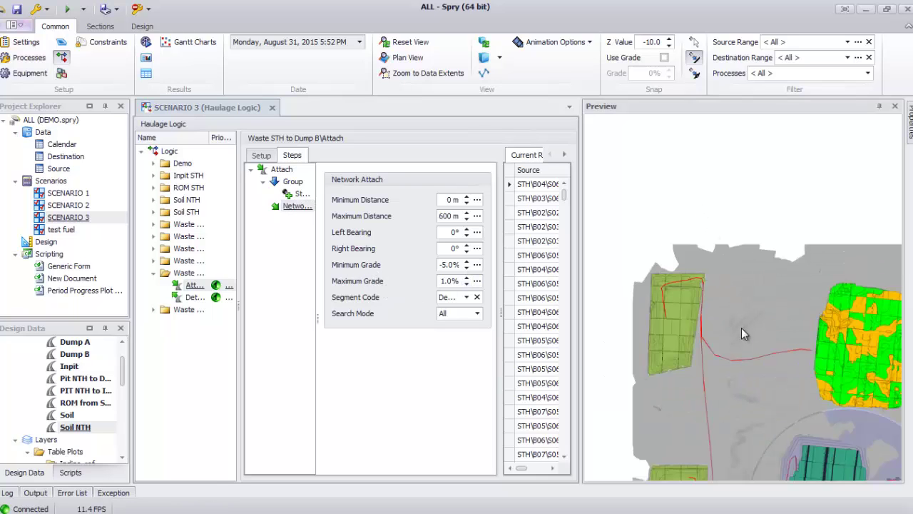
scroll(703, 282, "down", 3)
middle_click_drag(732, 316, 811, 327)
scroll(661, 270, "up", 1)
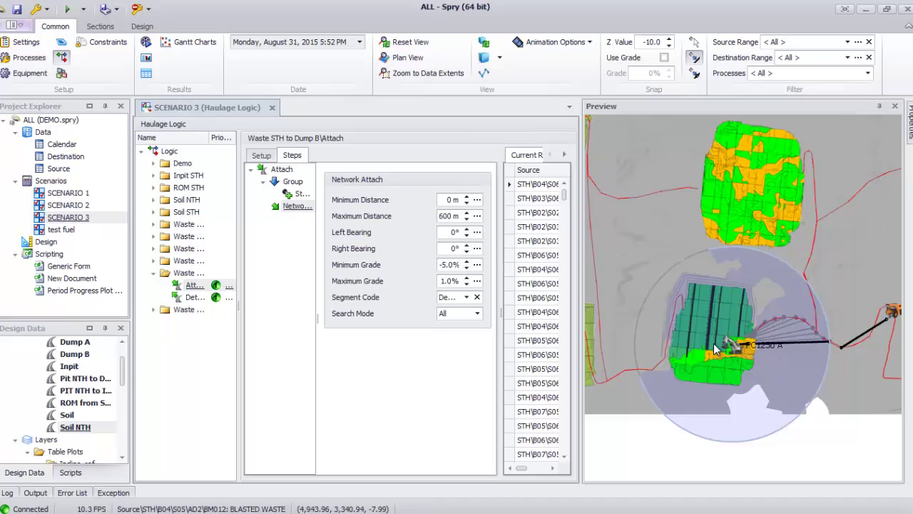
left_click(447, 217)
left_click_drag(446, 222, 466, 212)
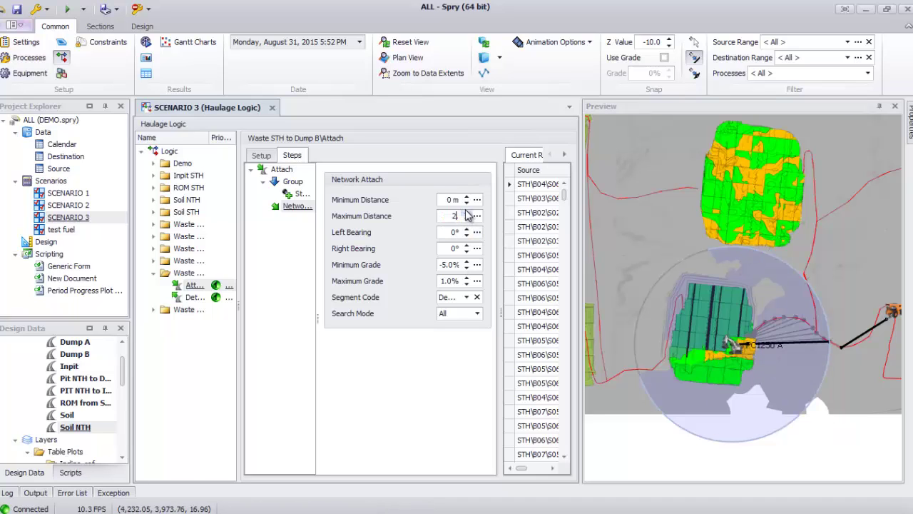
type("200")
key("BackSpace")
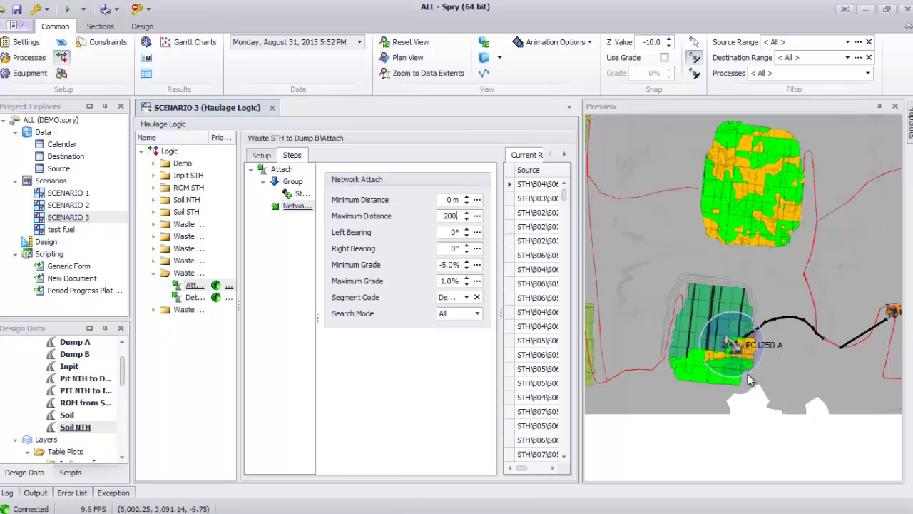
Step: Try a Network Attach maximum distance of 100 m and inspect the search circle around excavator PC1250 A
mouse_move(738, 331)
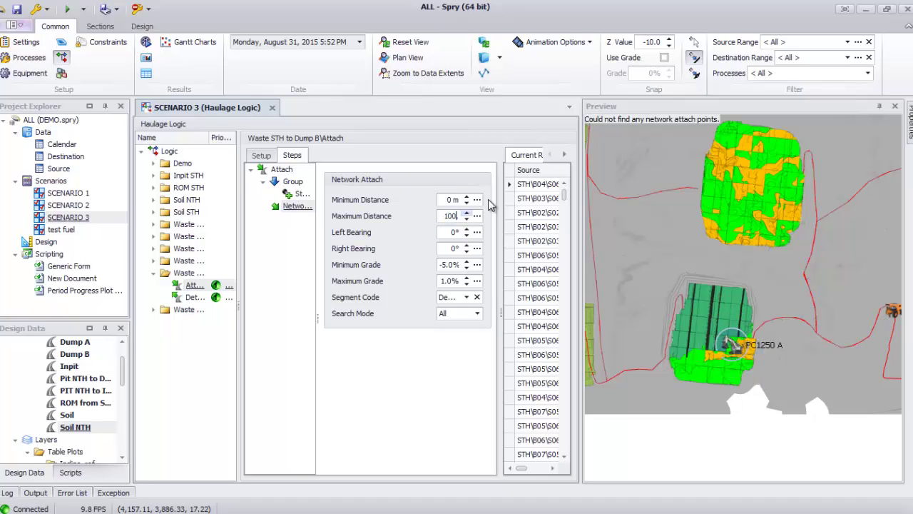
type(".")
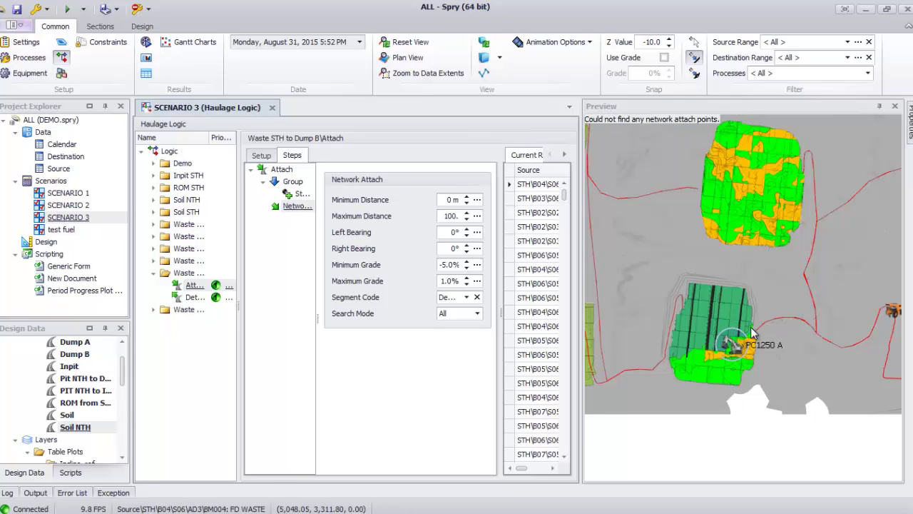
mouse_move(745, 355)
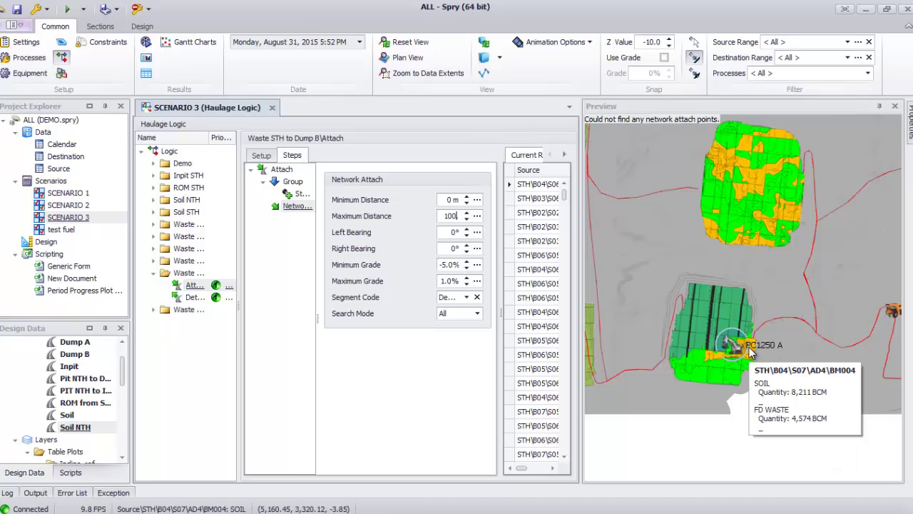
scroll(760, 336, "up", 5)
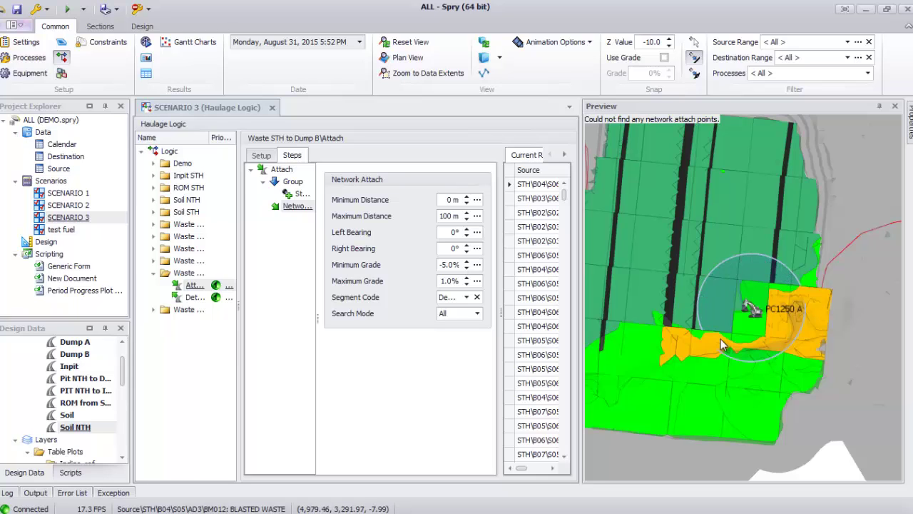
mouse_move(783, 280)
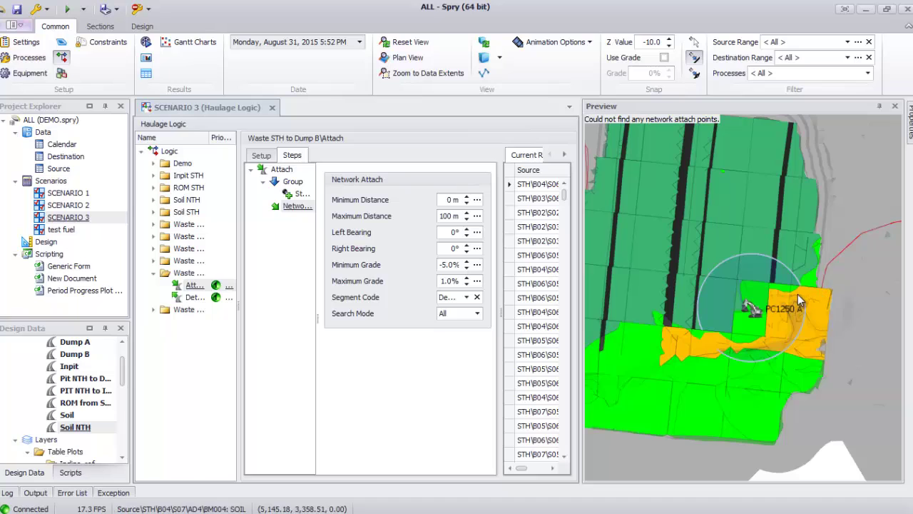
Step: Set the Network Attach maximum distance to 600 m and review the search circle and candidate road points
left_click(448, 215)
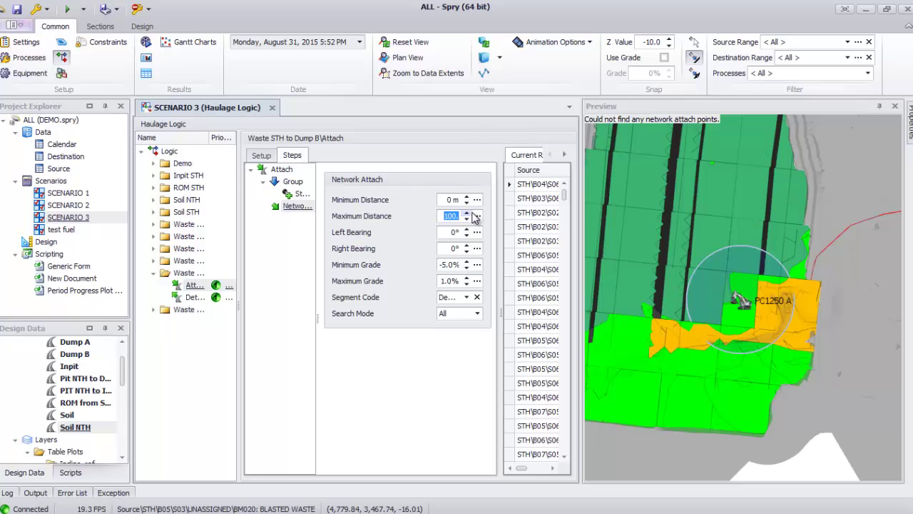
key("Return")
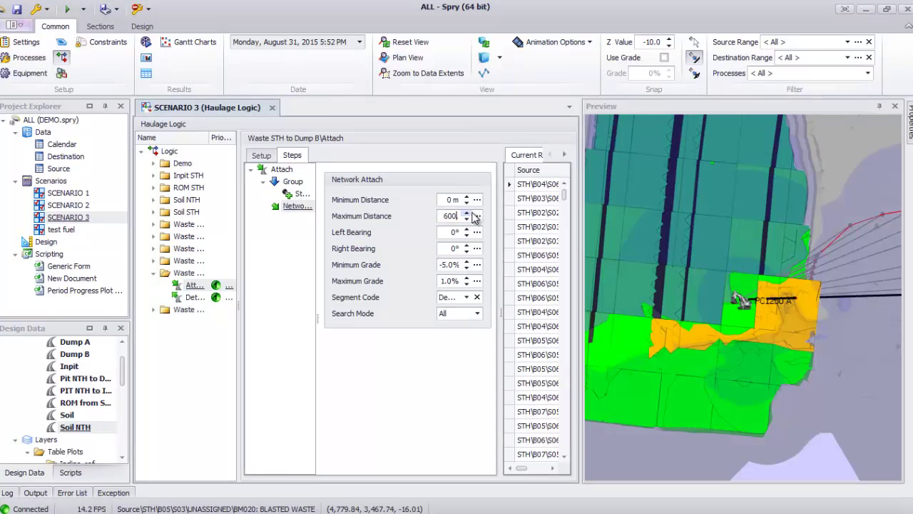
scroll(701, 295, "down", 5)
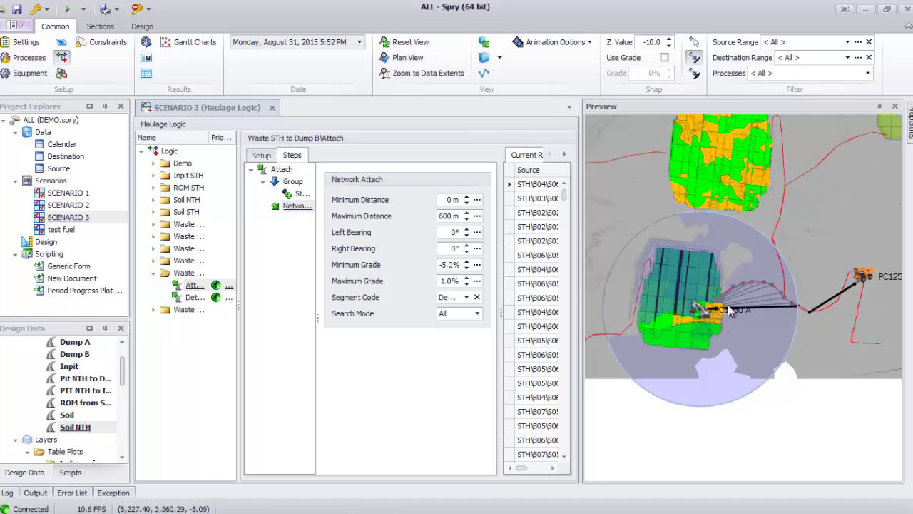
scroll(726, 302, "up", 2)
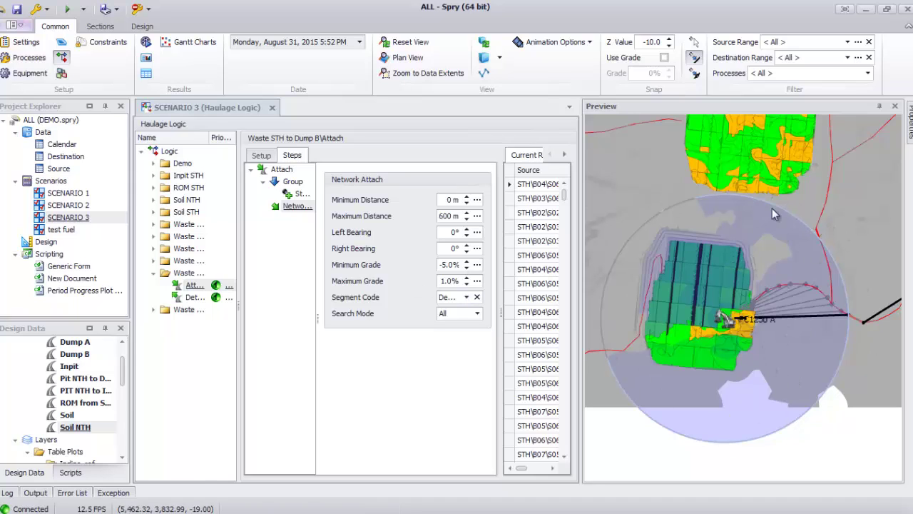
Step: Tilt the preview toward the excavator's candidate attach segments and raise the Network Attach maximum grade to 0.08
middle_click_drag(758, 330, 756, 283)
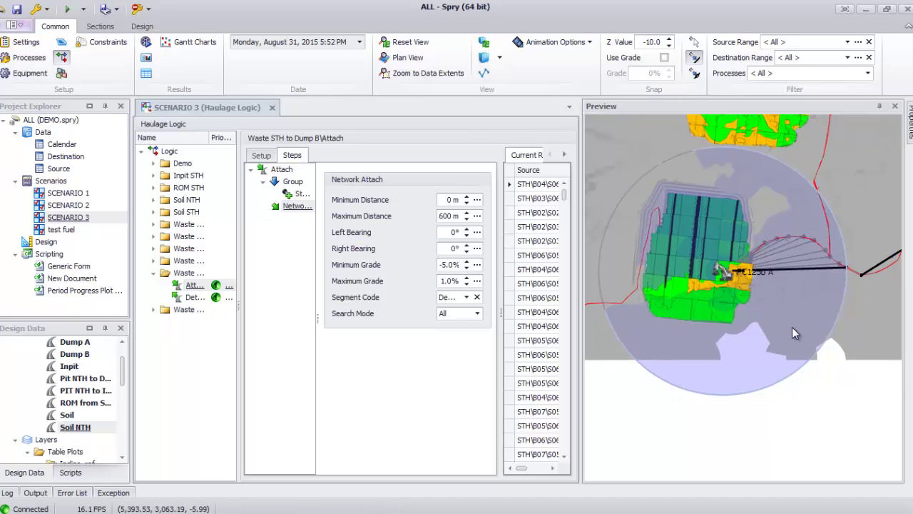
middle_click_drag(796, 333, 800, 224)
scroll(758, 364, "up", 3)
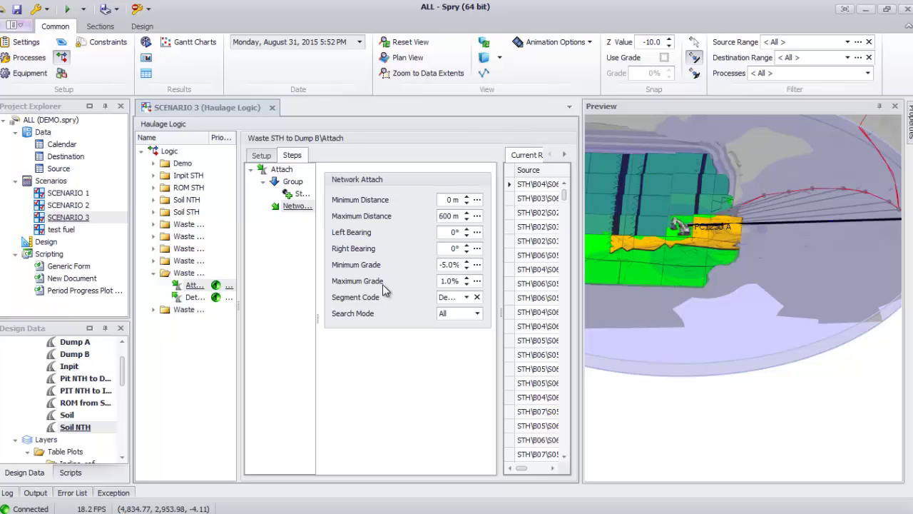
left_click(467, 279)
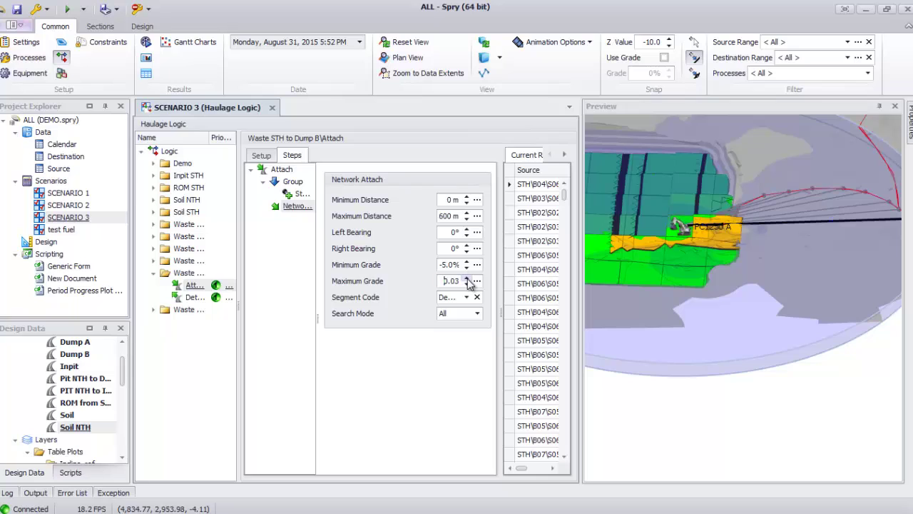
left_click(467, 279)
left_click(468, 278)
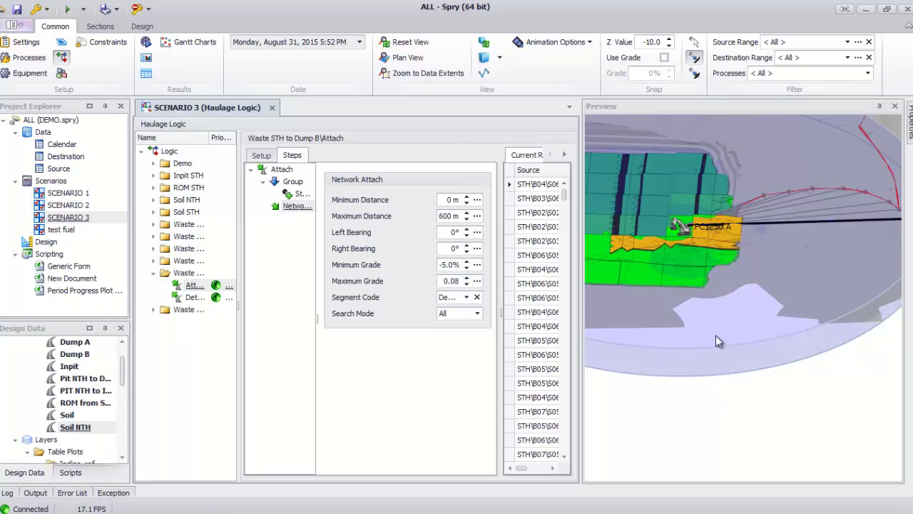
Step: Try a Network Attach maximum grade of 0.09, and set it to 1.0%
left_click(467, 279)
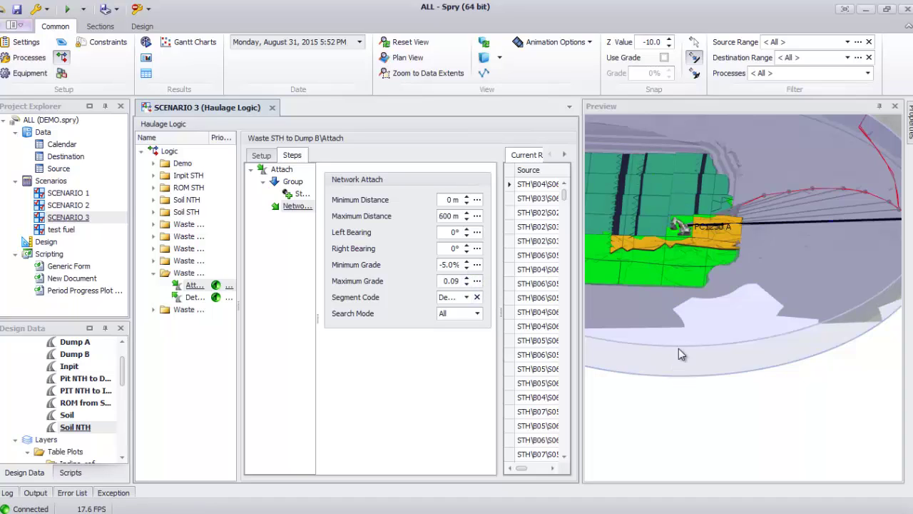
left_click(467, 284)
left_click(467, 284)
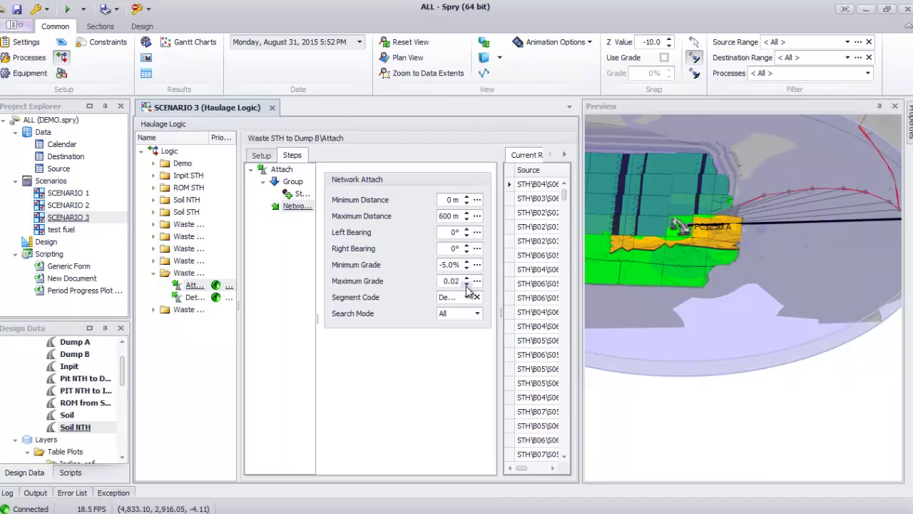
left_click_drag(676, 287, 641, 242)
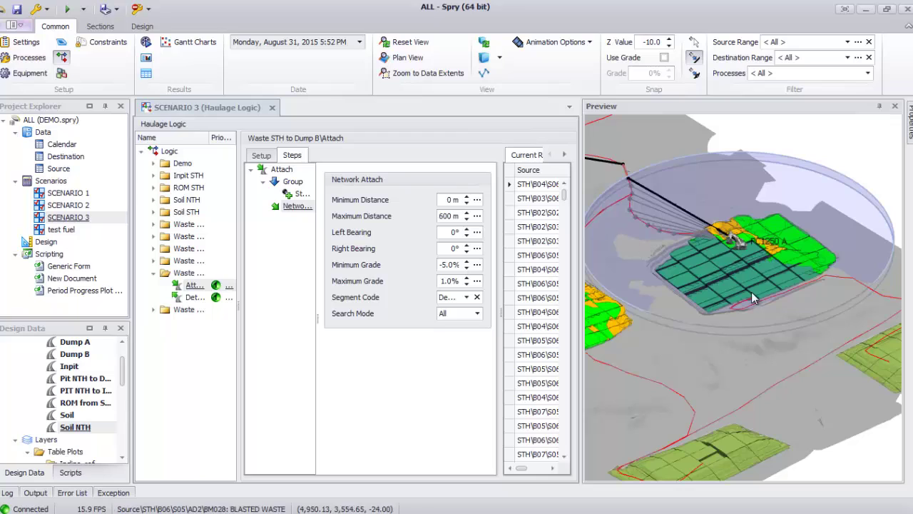
Step: Preview the STH\B05 source record dated January 25, 2016 and inspect the haul route and grades near excavator PC1250 B
mouse_move(749, 277)
left_click_drag(565, 202, 568, 335)
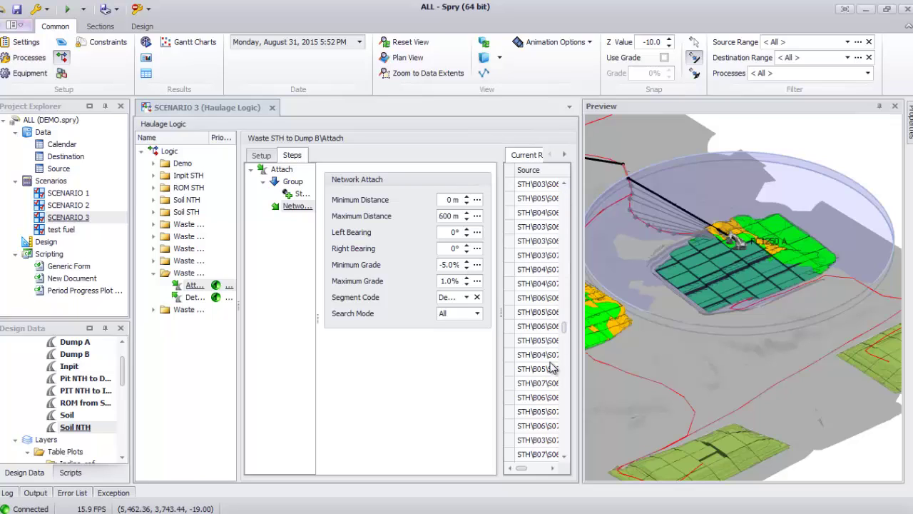
left_click(546, 342)
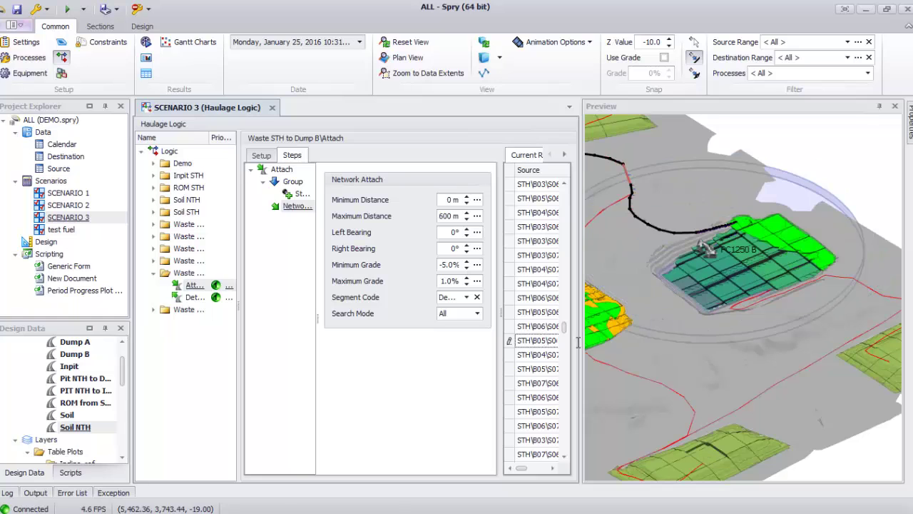
left_click_drag(719, 270, 767, 296)
scroll(767, 293, "up", 5)
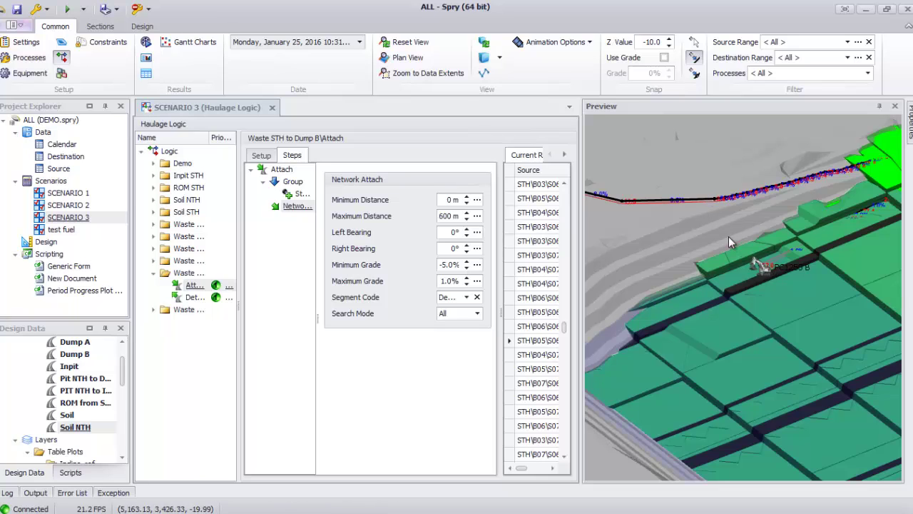
scroll(760, 264, "down", 1)
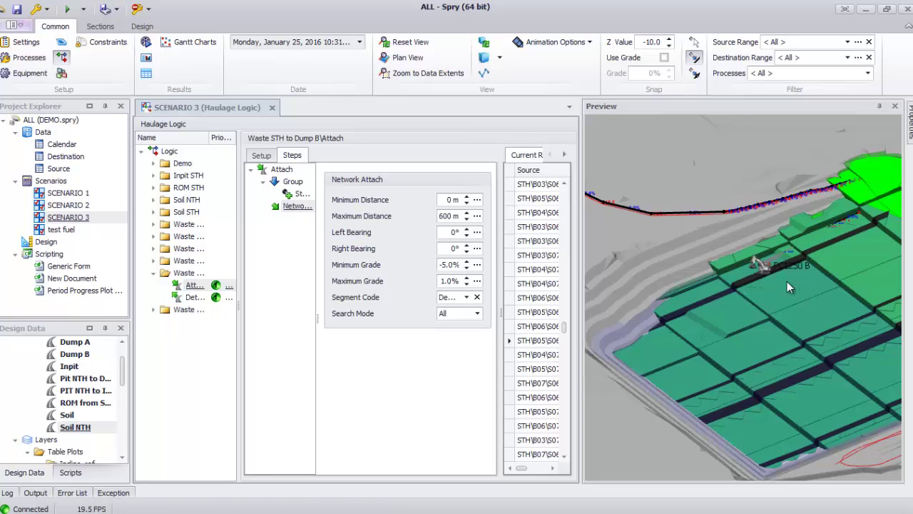
scroll(766, 298, "down", 3)
scroll(769, 301, "down", 3)
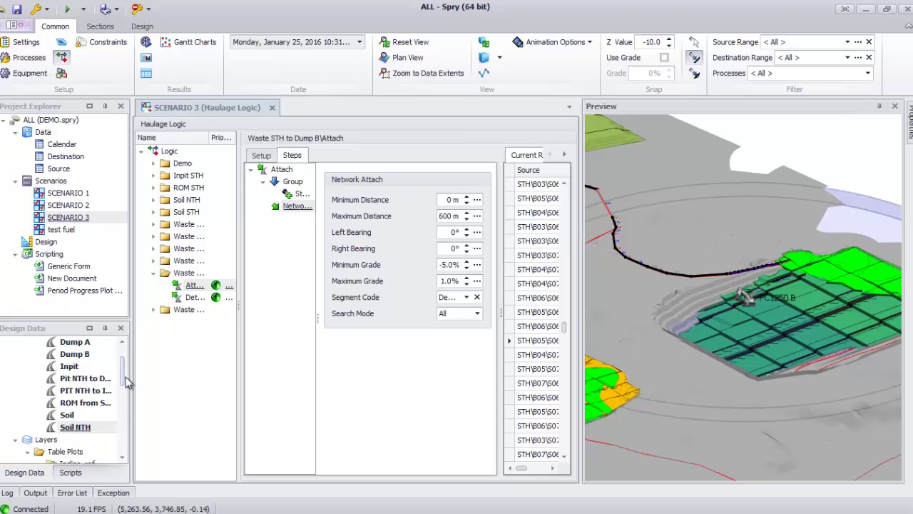
Step: Hide the tri_topo_f_pit triangulation and view the haul route and pit blocks from a lower angle
scroll(126, 383, "down", 6)
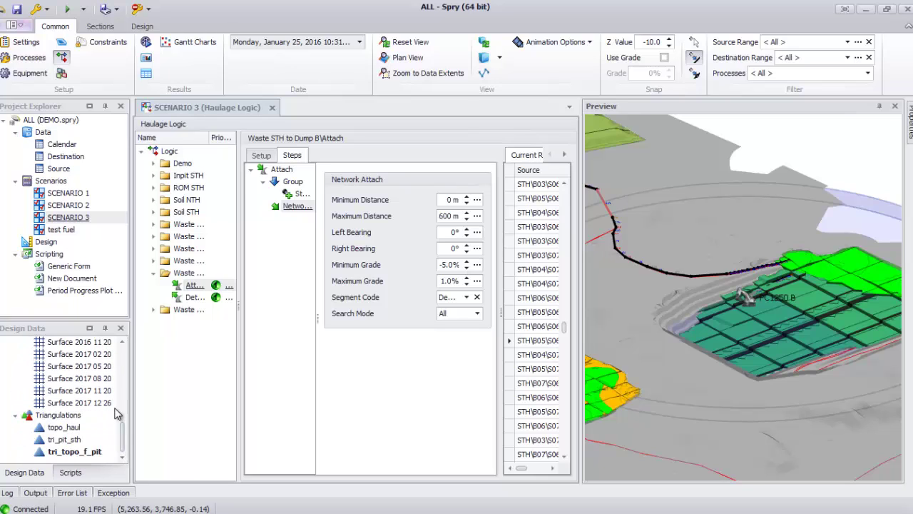
left_click(93, 454)
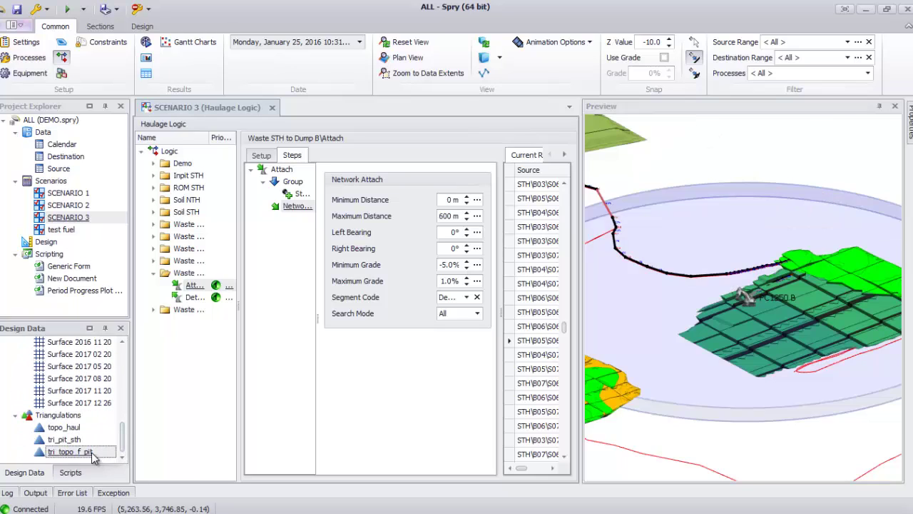
middle_click_drag(731, 333, 727, 307)
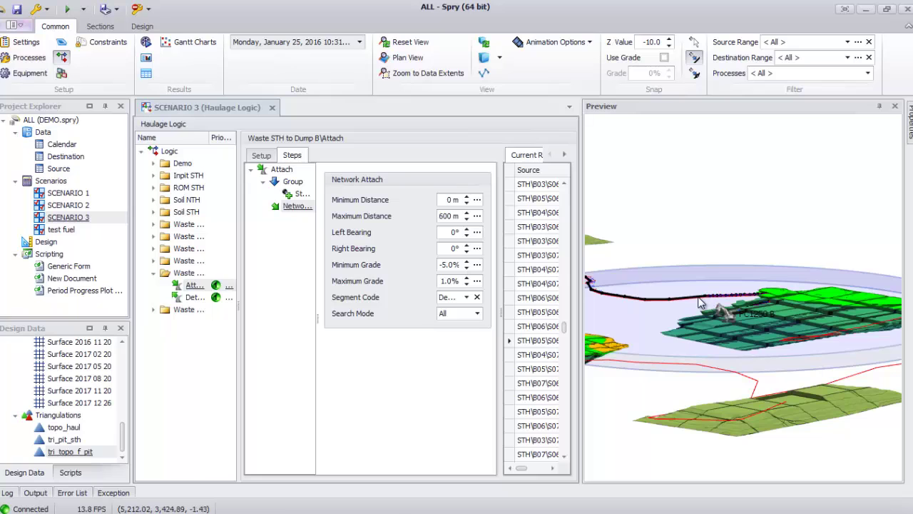
middle_click_drag(746, 339, 560, 320)
scroll(753, 354, "up", 5)
Step: Preview several STH source records from early April 2016 and compare how each attaches to the road network
left_click(540, 341)
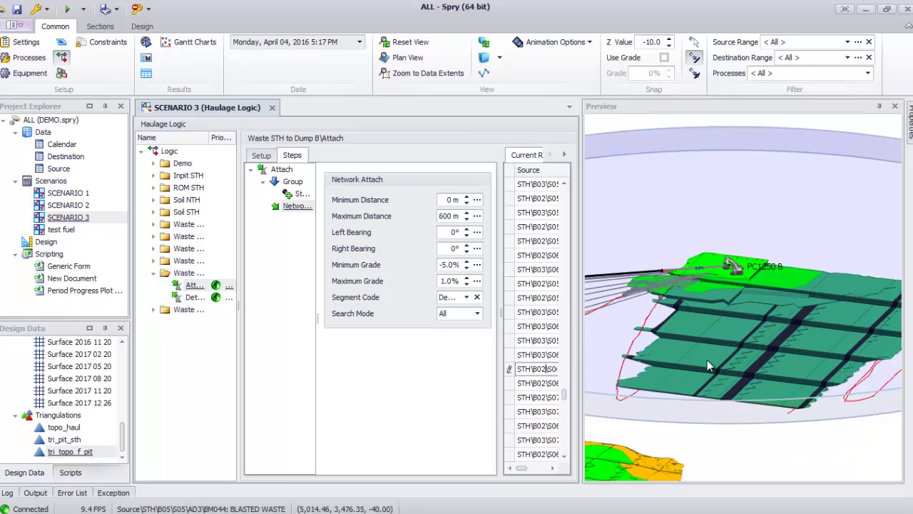
scroll(734, 358, "down", 3)
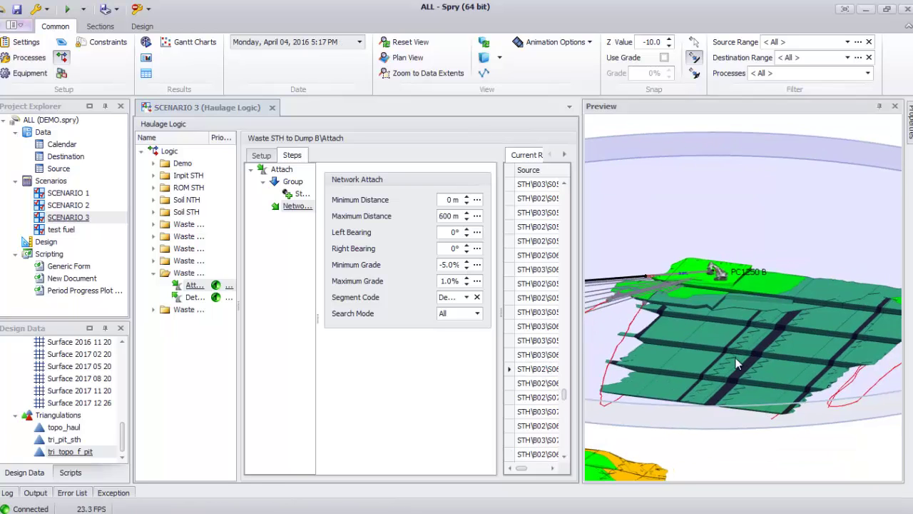
left_click(536, 413)
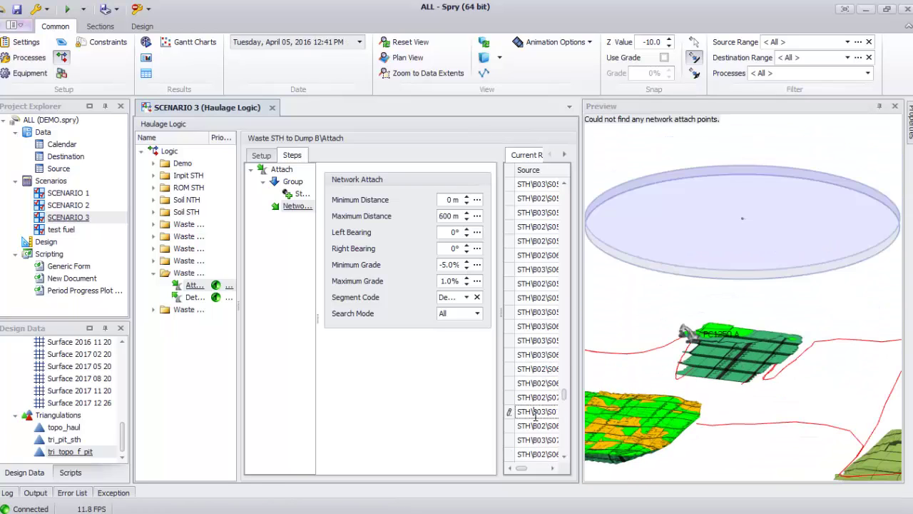
left_click(540, 439)
left_click(542, 398)
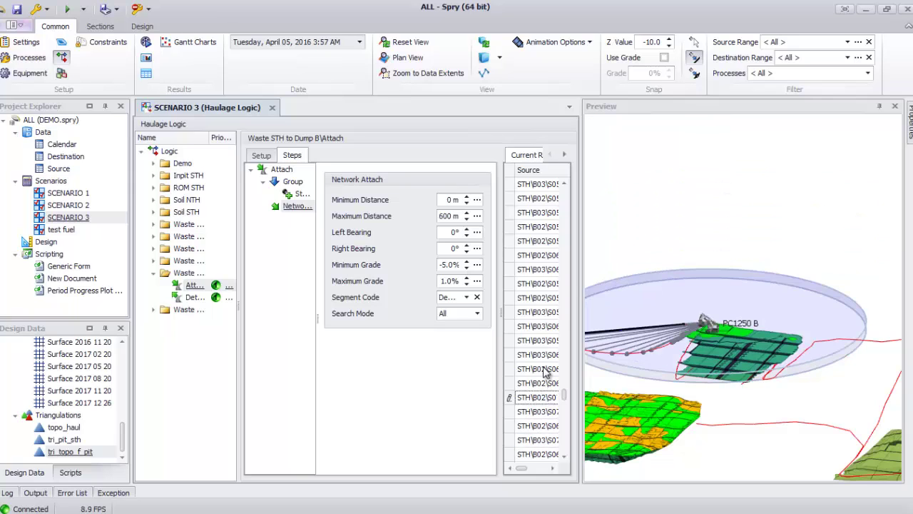
left_click(544, 369)
left_click(546, 327)
left_click(544, 269)
left_click(543, 212)
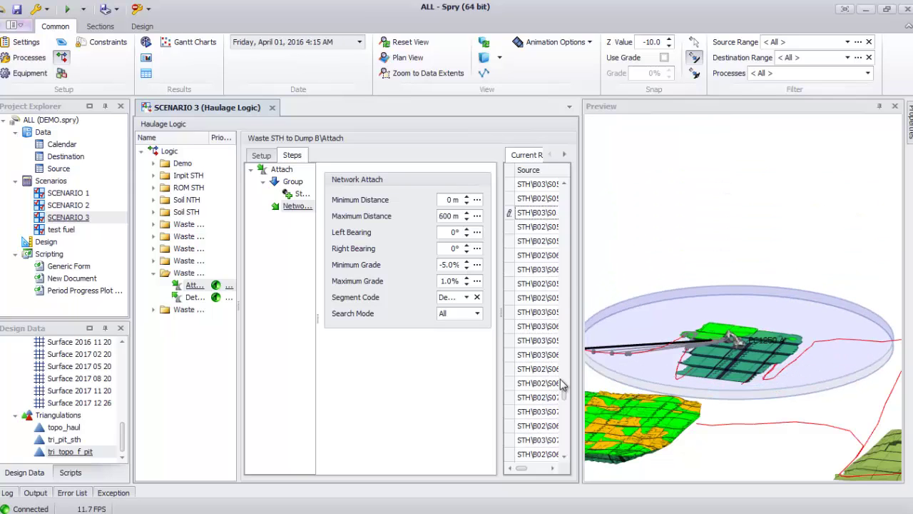
Step: Preview the STH\B06\S06 source record dated February 29, 2016 with the tri_topo_f_pit triangulation shown around the pit
left_click_drag(566, 400, 564, 370)
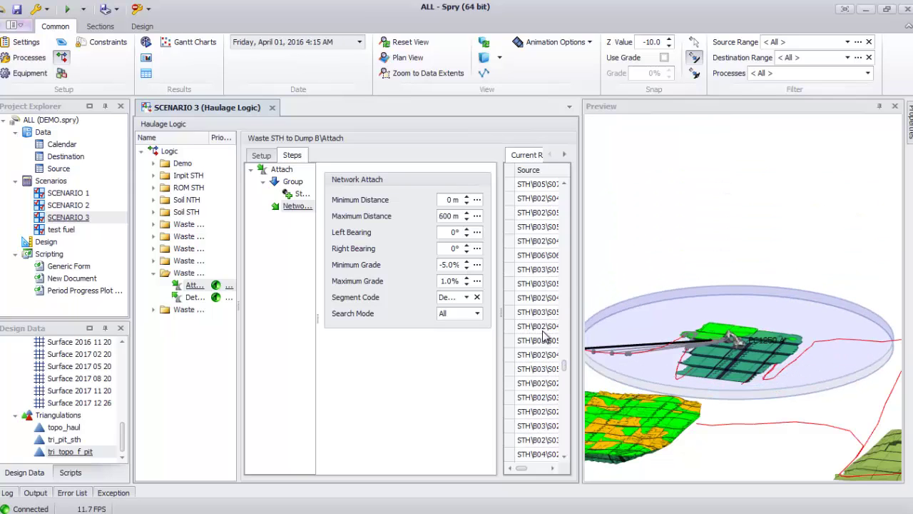
left_click(536, 257)
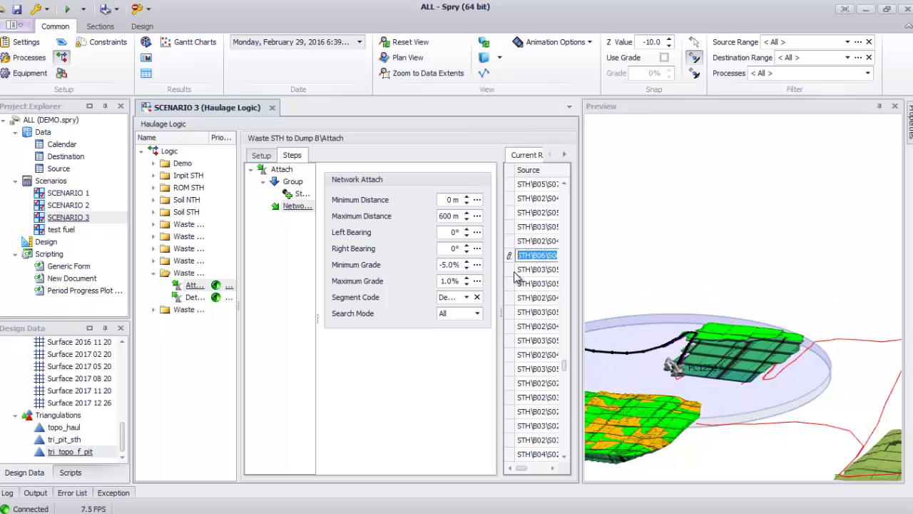
left_click(89, 453)
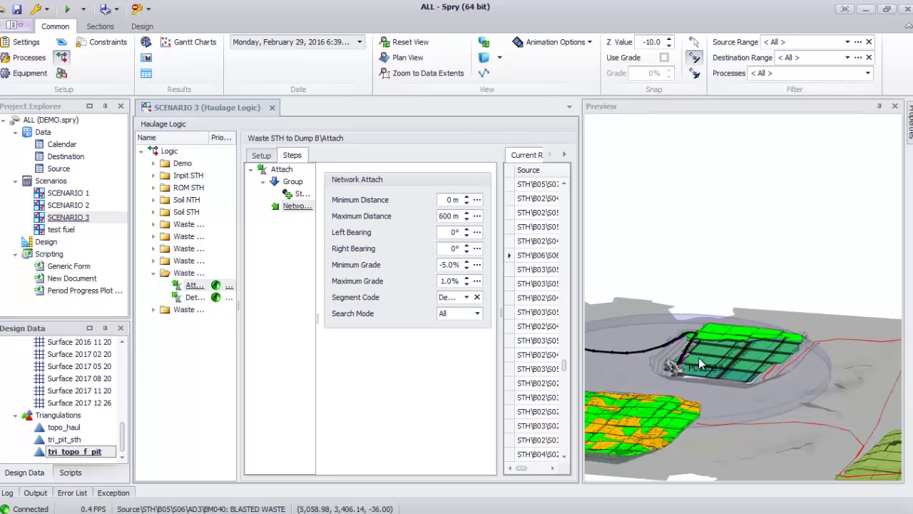
scroll(717, 349, "up", 5)
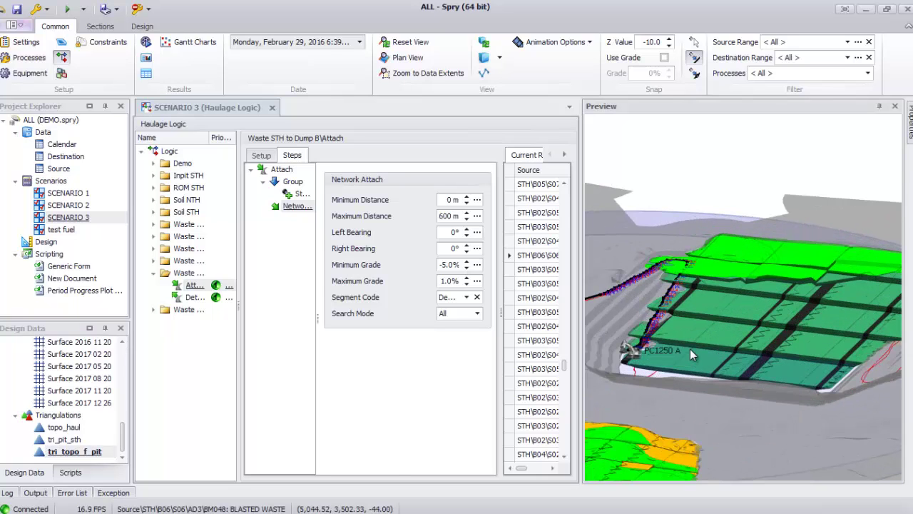
middle_click_drag(717, 339, 700, 327)
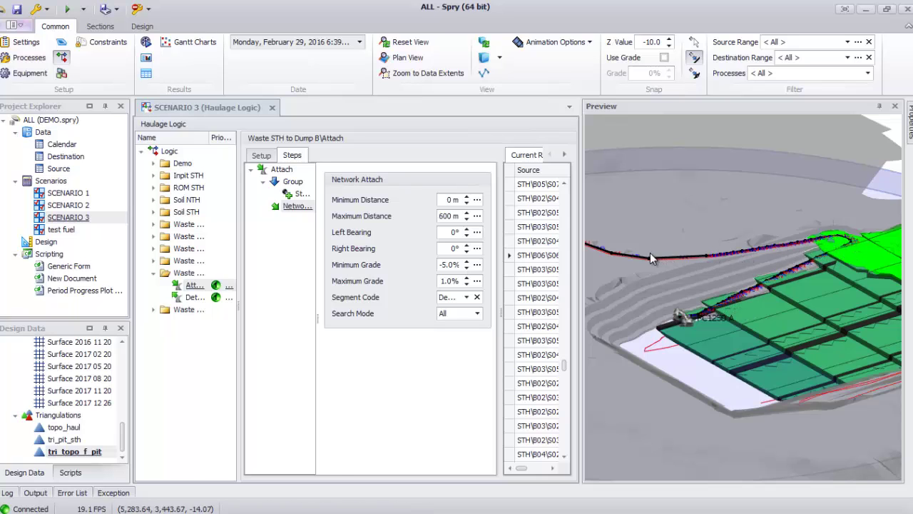
Step: Follow the haul route from the pit to the excavator label on Dump B and return to the pit
left_click_drag(650, 252, 775, 264)
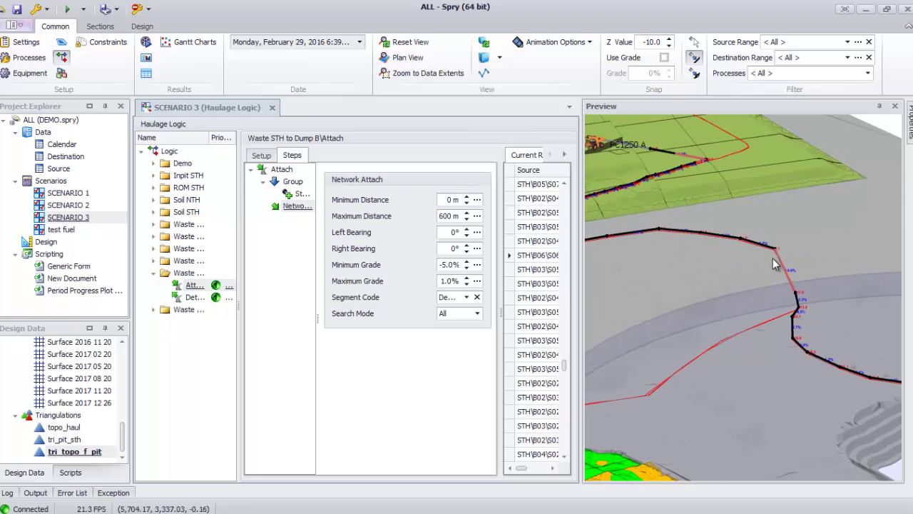
left_click_drag(667, 227, 770, 258)
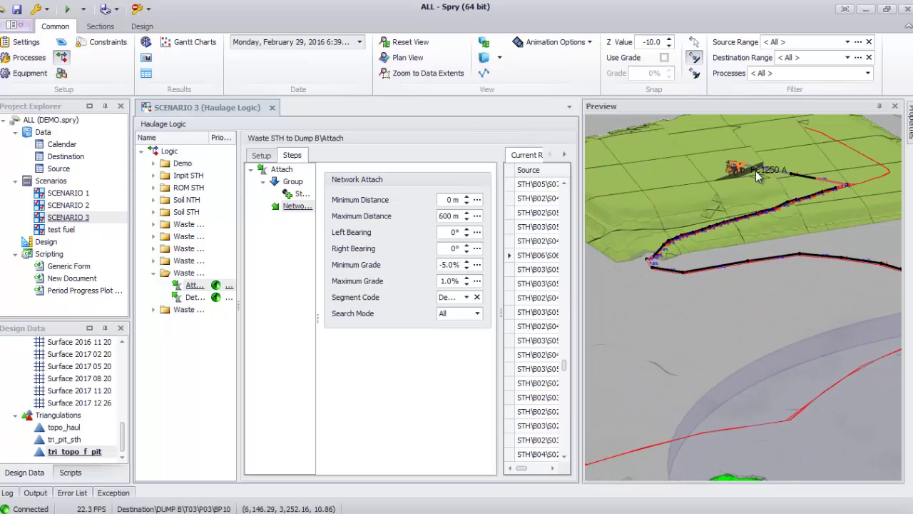
scroll(765, 177, "down", 5)
left_click_drag(766, 177, 710, 281)
scroll(710, 281, "up", 3)
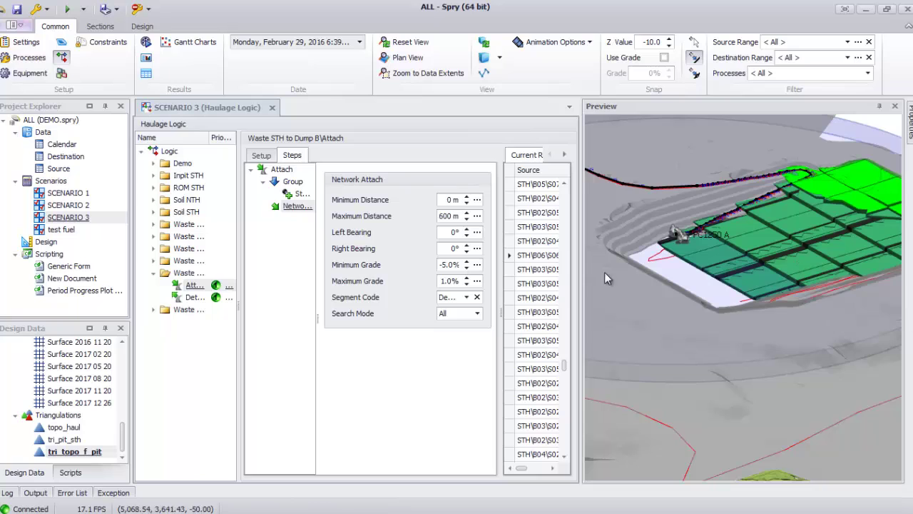
Step: Go through the consecutive source records from February 29 to March 6, 2016, comparing their attach routes in the preview
left_click(527, 270)
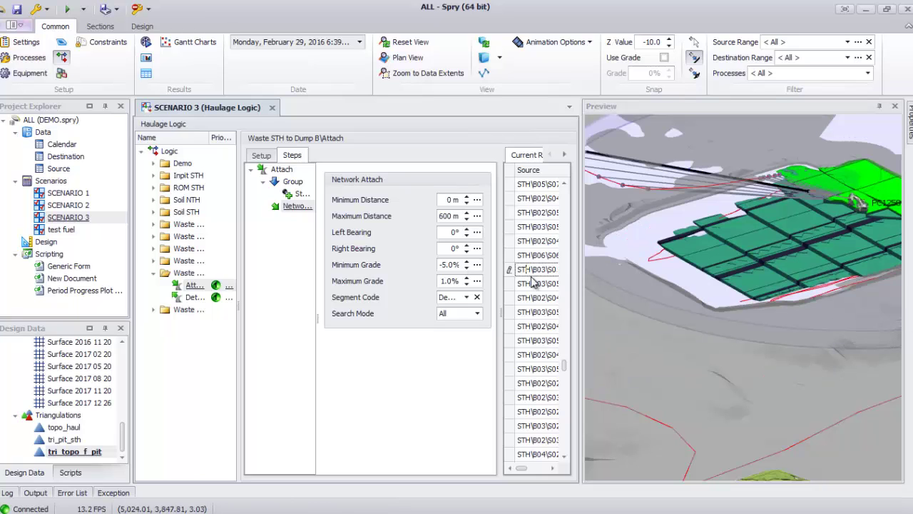
left_click(533, 283)
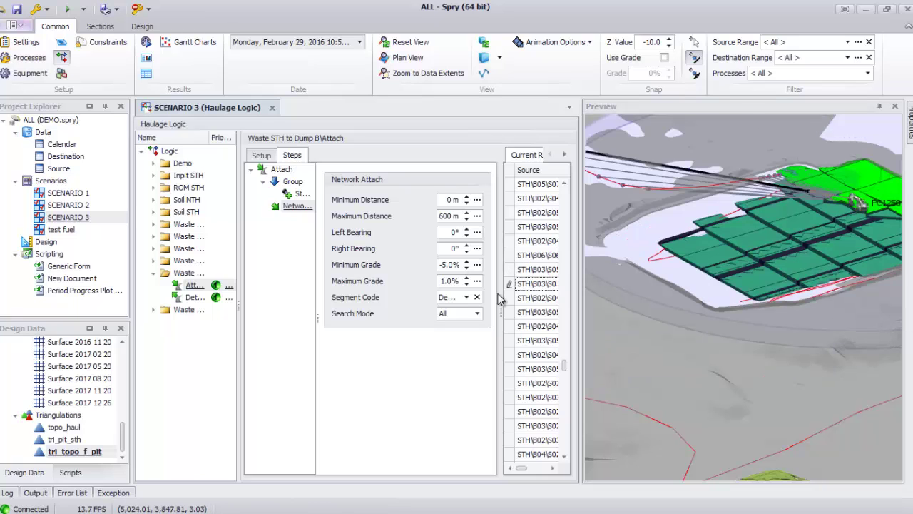
key("Down")
key("Down")
key("Down")
key("Down")
key("Down")
key("Down")
key("Down")
key("Down")
key("Down")
key("Down")
key("Down")
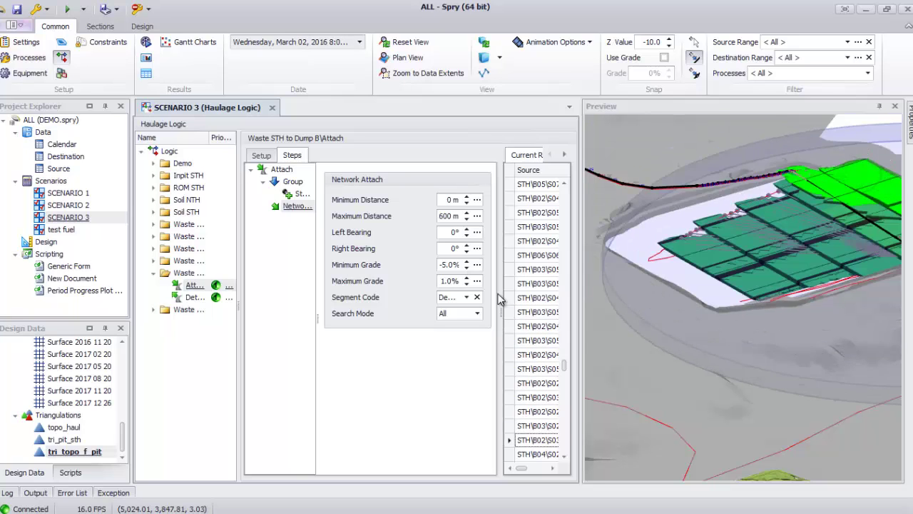
key("Down")
key("Down")
key("Down")
key("Down")
key("Down")
key("Down")
key("Down")
key("Down")
key("Down")
key("Down")
key("Down")
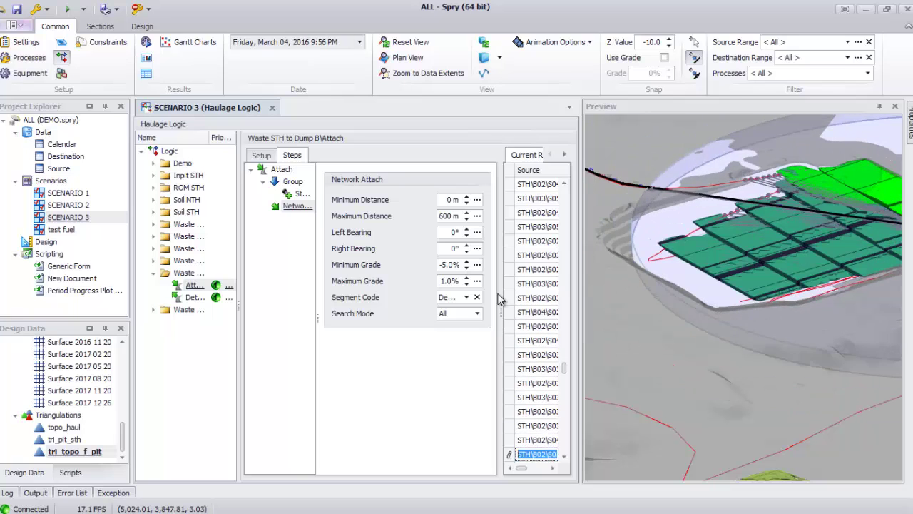
key("Down")
key("Down")
key("Down")
key("Down")
key("Down")
key("Down")
key("Down")
key("Down")
key("Down")
key("Down")
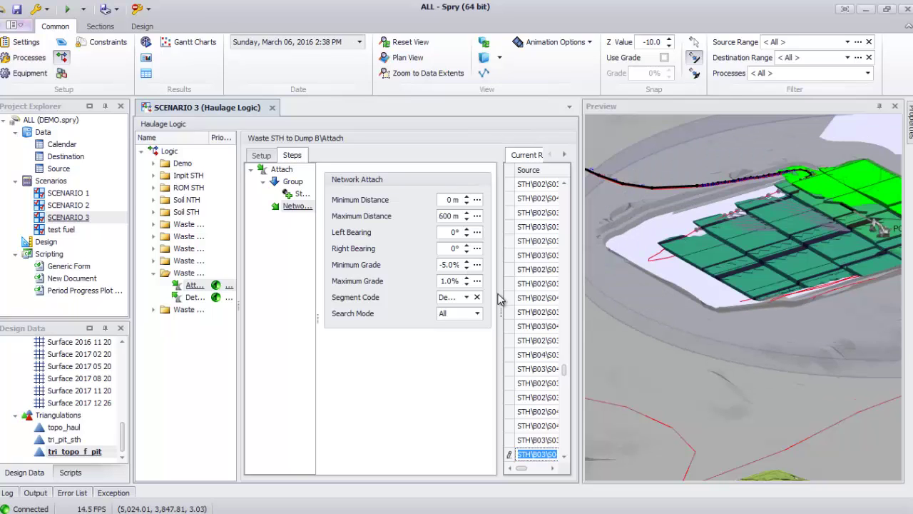
Step: Preview the STH\B05 source record dated March 23, 2016 and inspect PC1250 A's route up the pit ramp
left_click(565, 374)
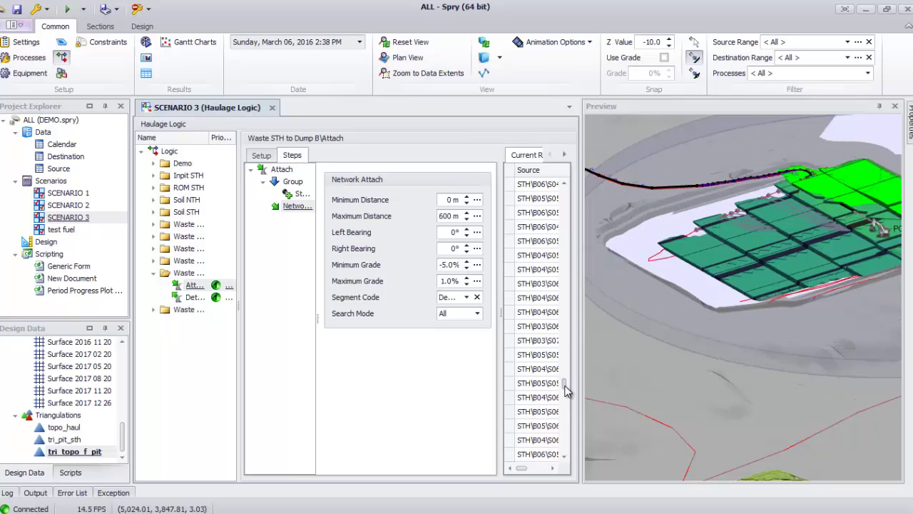
left_click(542, 383)
scroll(756, 293, "up", 5)
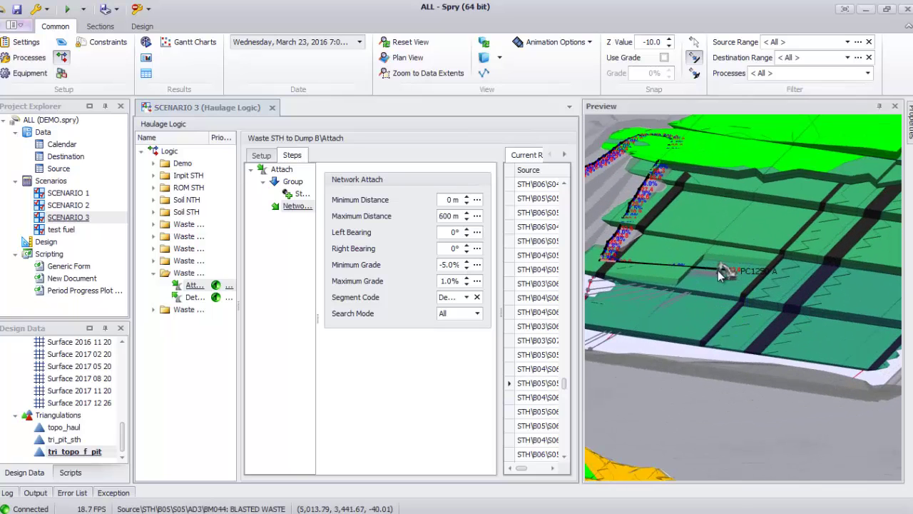
middle_click_drag(719, 274, 797, 282)
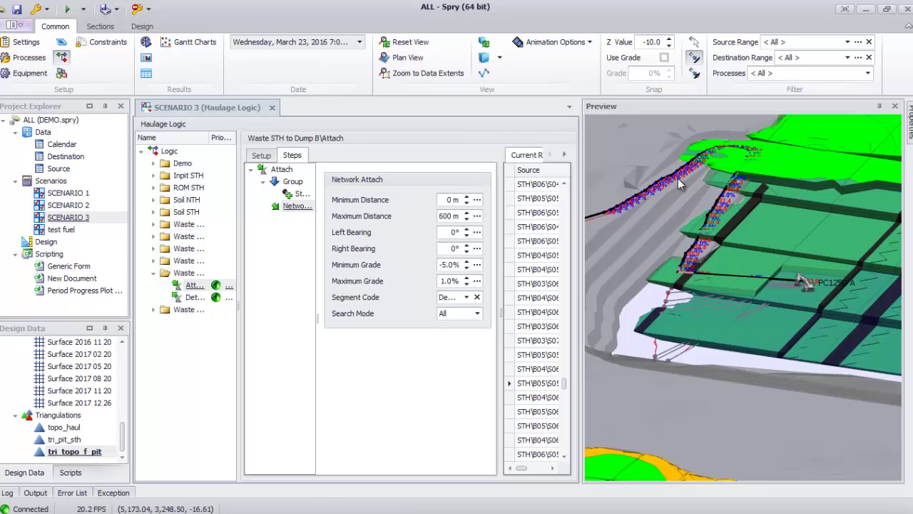
Step: Examine the grade label on the attach segment between the ramp and excavator PC1250 A up close
middle_click_drag(778, 279, 733, 222)
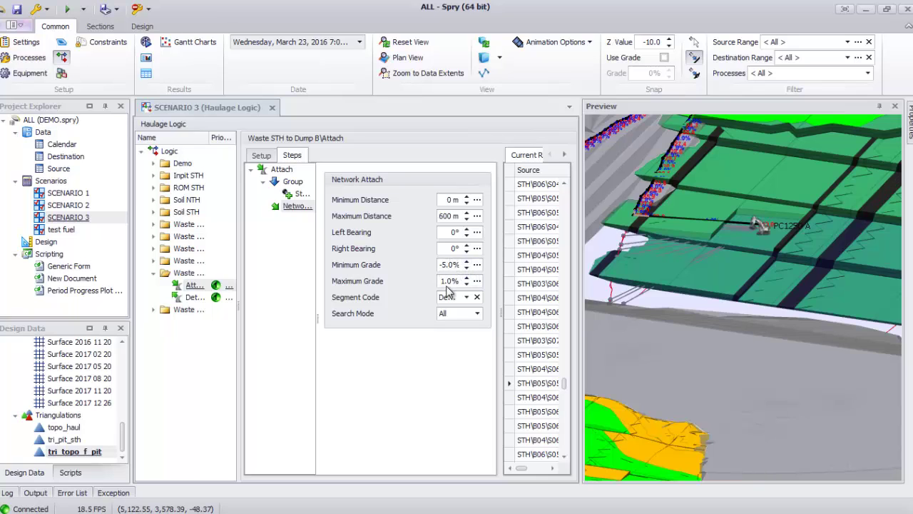
left_click_drag(613, 275, 680, 201)
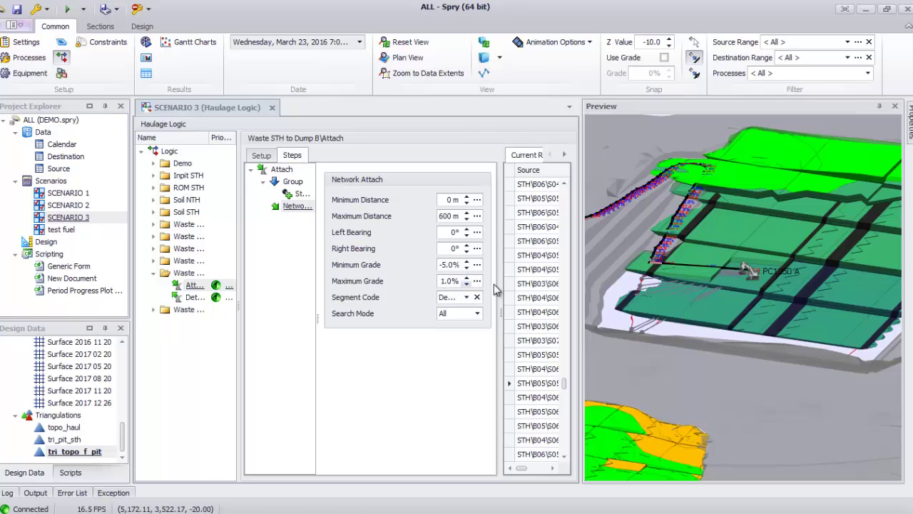
scroll(744, 270, "up", 3)
scroll(744, 268, "up", 3)
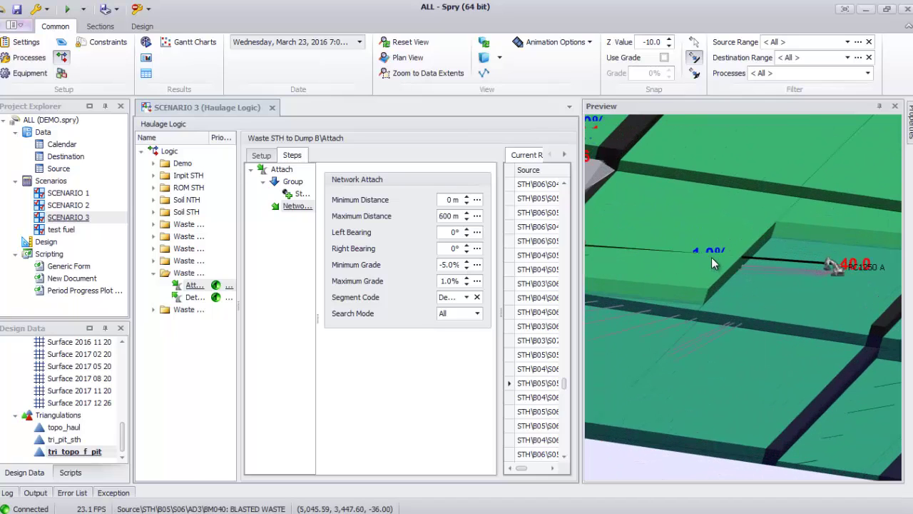
Step: Trace the full attach segment between the pit ramp and excavator PC1250 A for the March 23, 2016 source record
scroll(834, 270, "down", 1)
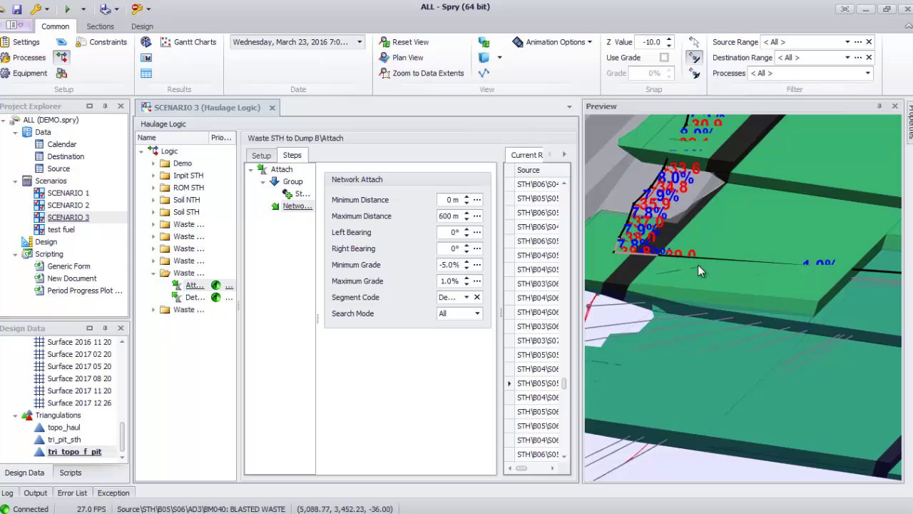
scroll(710, 268, "down", 1)
scroll(828, 272, "down", 1)
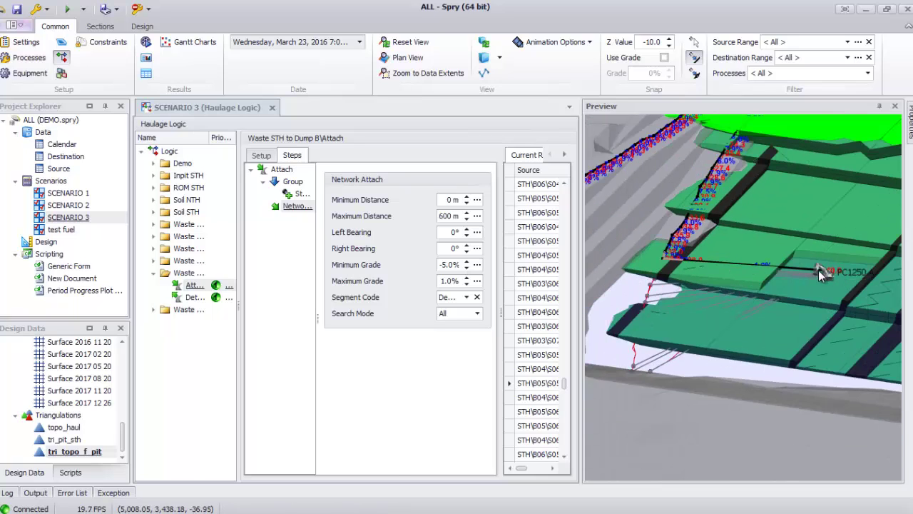
mouse_move(821, 270)
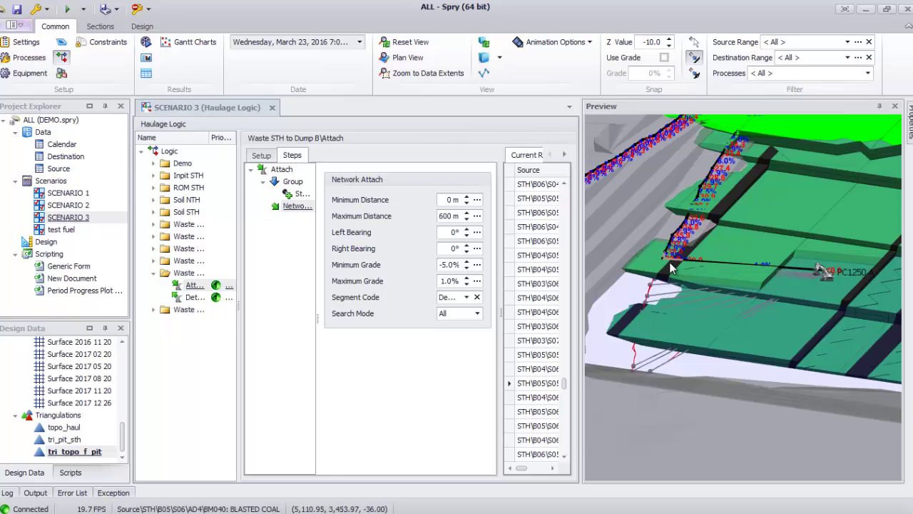
Step: Preview the next four STH\B04 and STH\B05 source records of March 22 and 23, 2016, comparing where they attach to the ramp
left_click(540, 397)
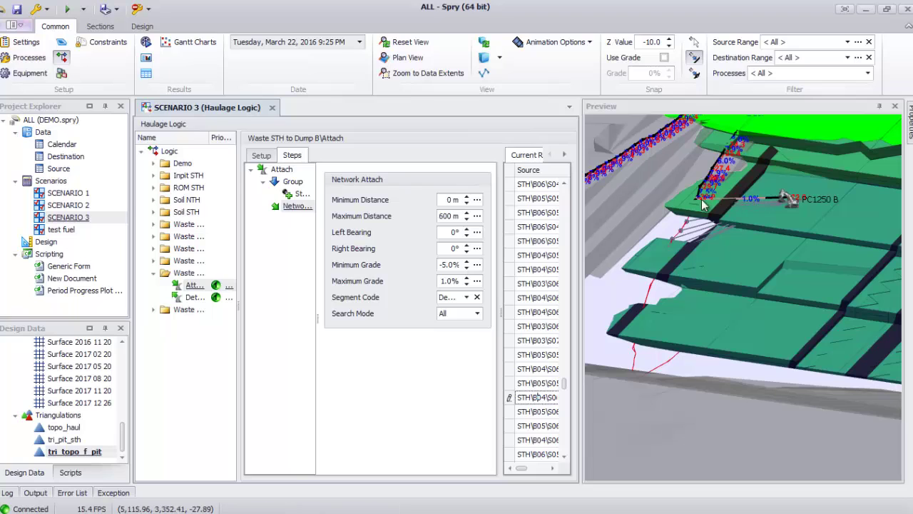
left_click(548, 411)
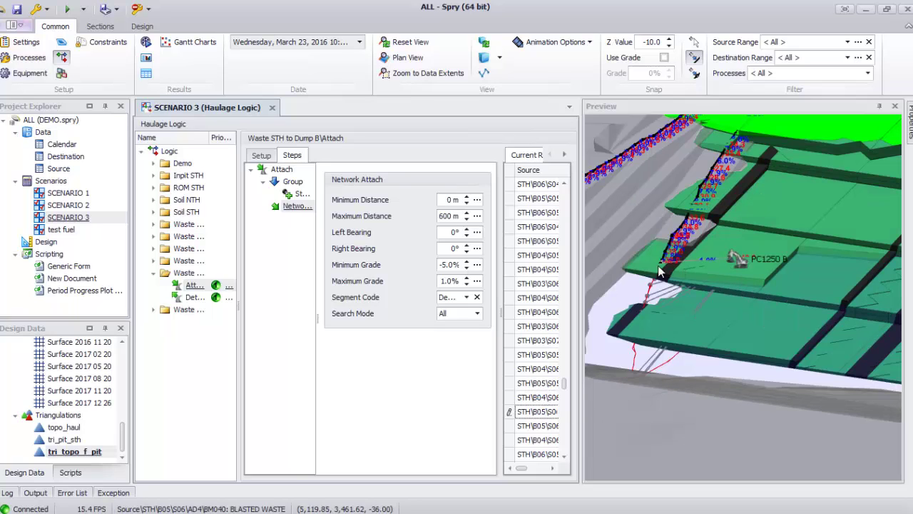
scroll(745, 293, "down", 5)
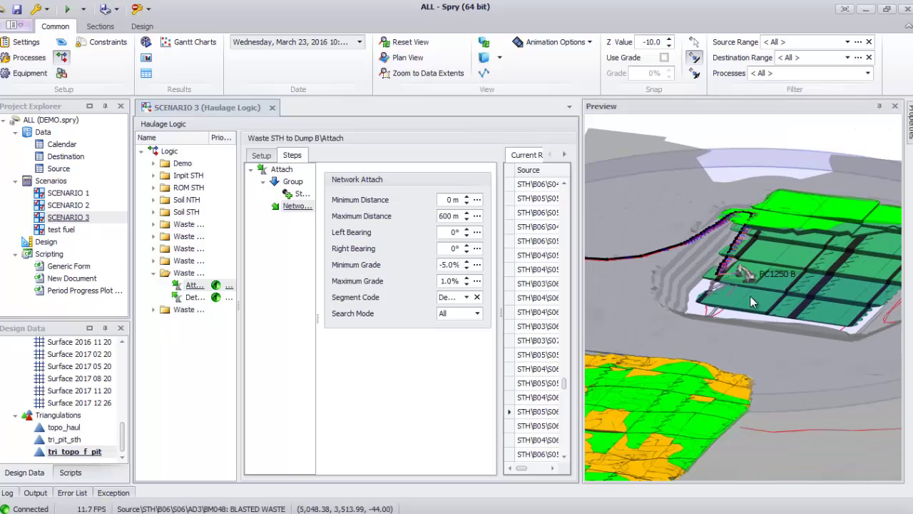
middle_click_drag(798, 323, 727, 329)
left_click(548, 425)
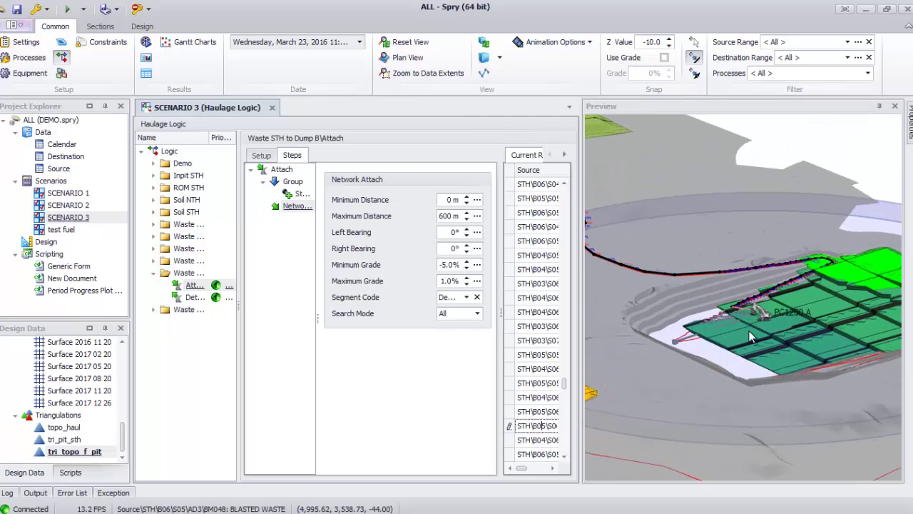
scroll(745, 322, "up", 5)
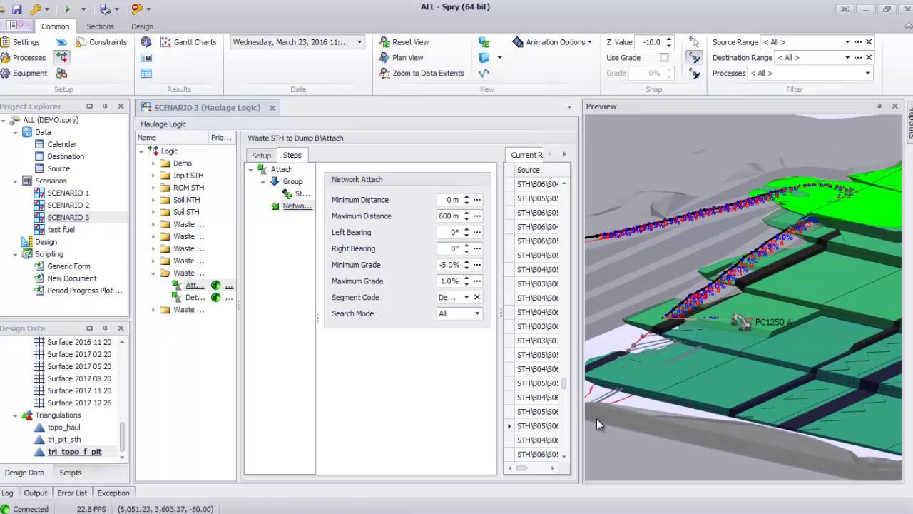
left_click(544, 440)
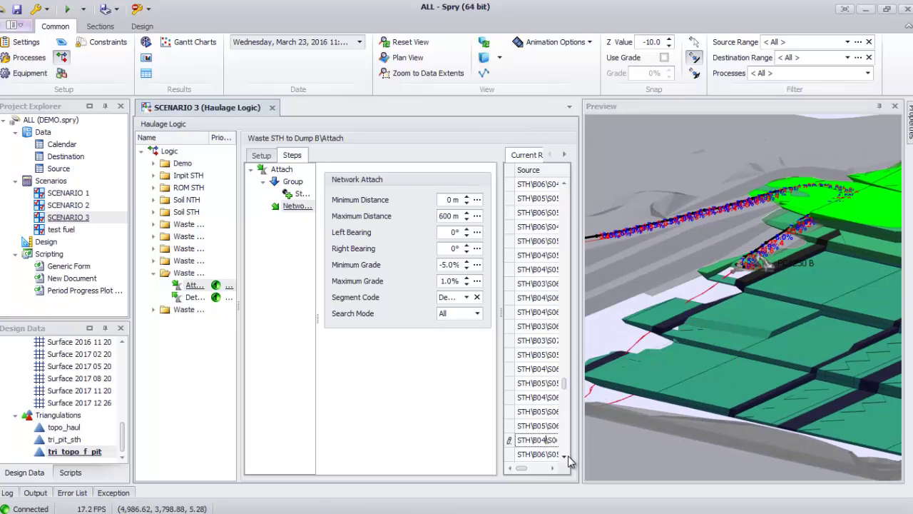
Step: Preview the STH\B06 source record dated March 24, 2016 and inspect PC1250 A's route up the pit ramp and out of the pit
scroll(543, 355, "down", 3)
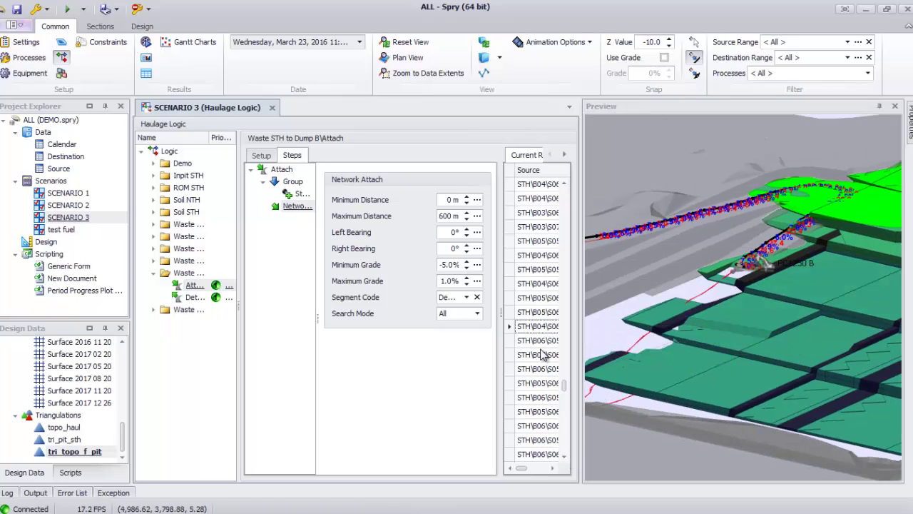
left_click(543, 342)
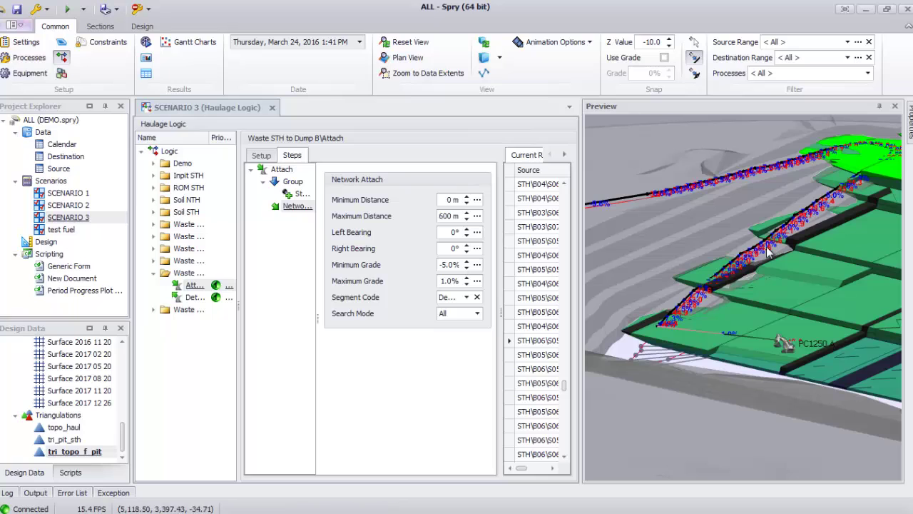
mouse_move(879, 148)
scroll(694, 219, "down", 5)
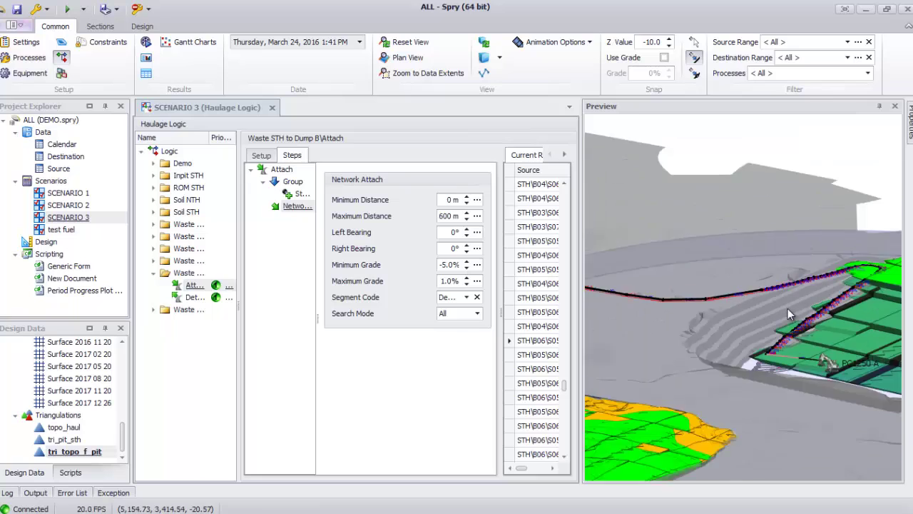
Step: Open the Network Detach settings of the Waste STH to Dump B Detach rule and examine the search radius around the truck at Dump B
left_click(197, 297)
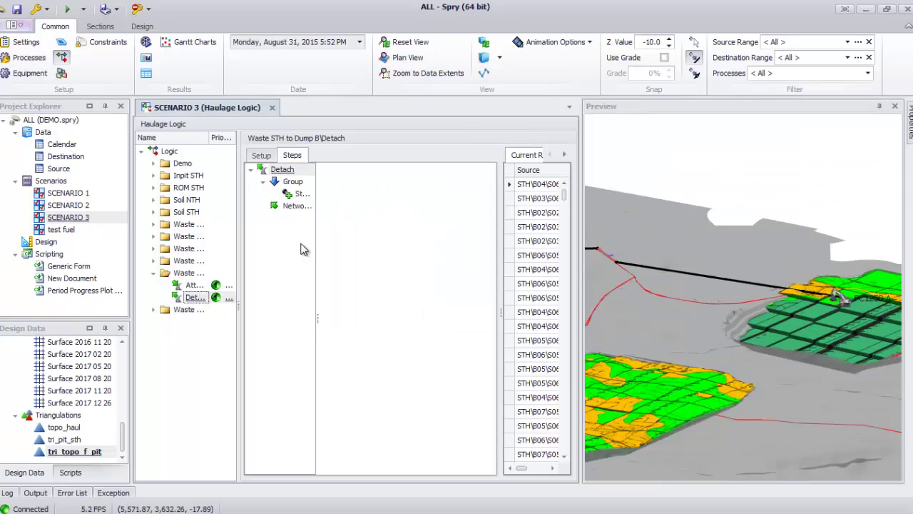
left_click(298, 208)
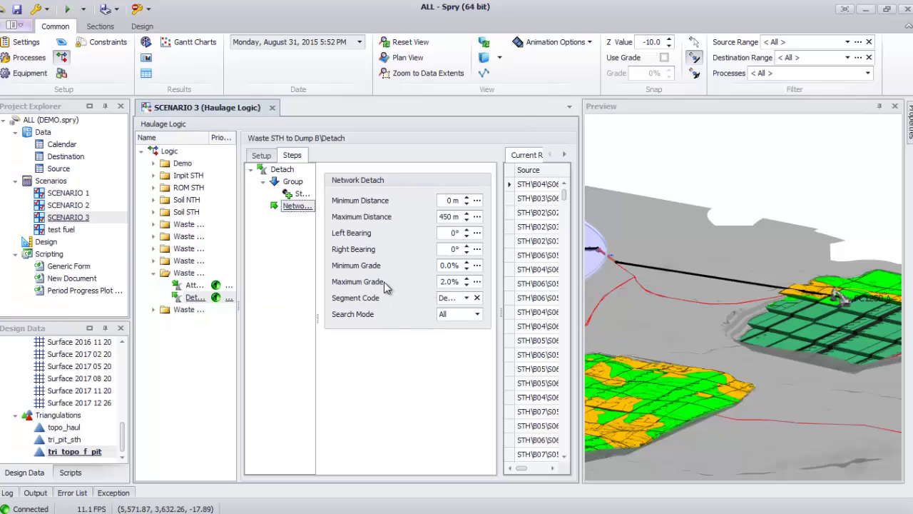
middle_click_drag(669, 286, 779, 308)
scroll(806, 325, "down", 3)
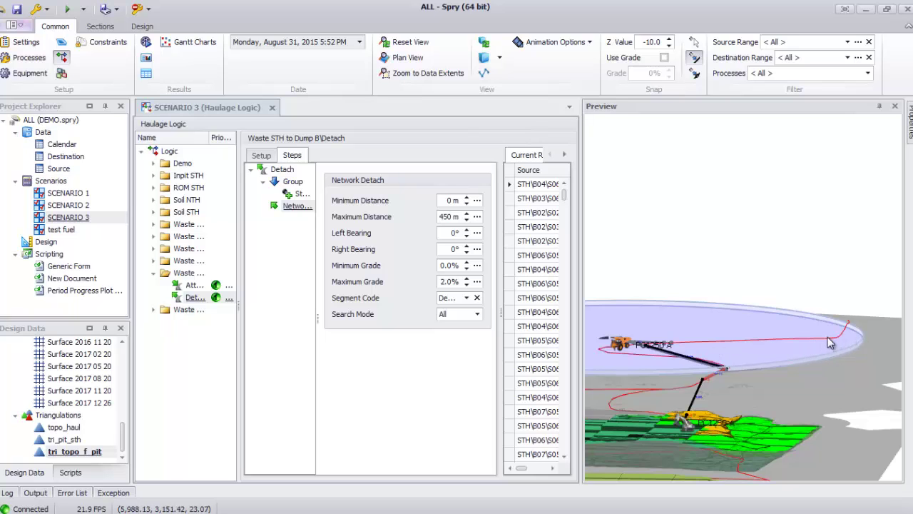
middle_click_drag(787, 348, 644, 386)
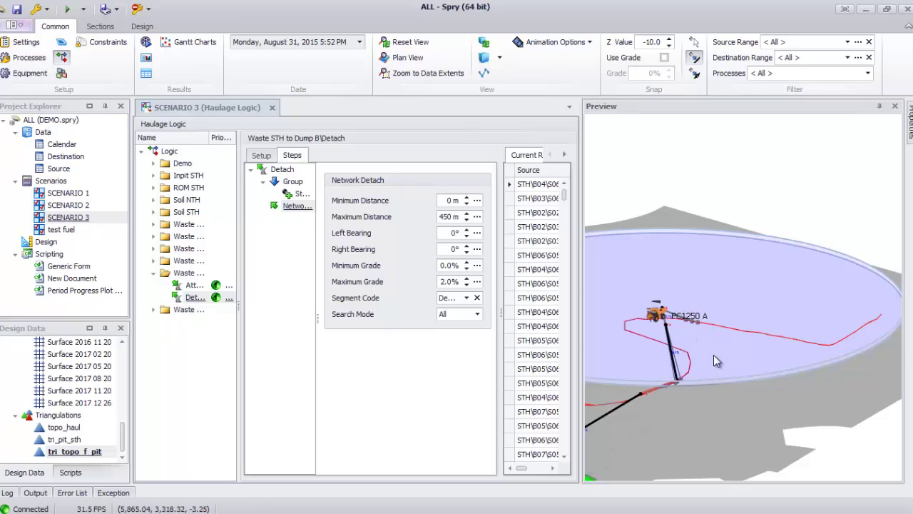
middle_click_drag(734, 334, 722, 327)
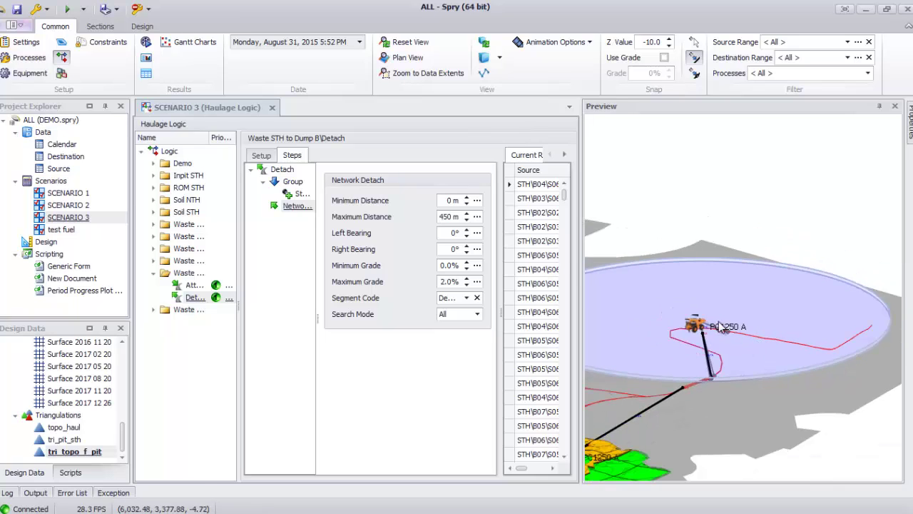
Step: Preview Detach source records dated August 31 and September 30, 2015, and inspect the detach segment across the Dump B blocks
left_click(539, 283)
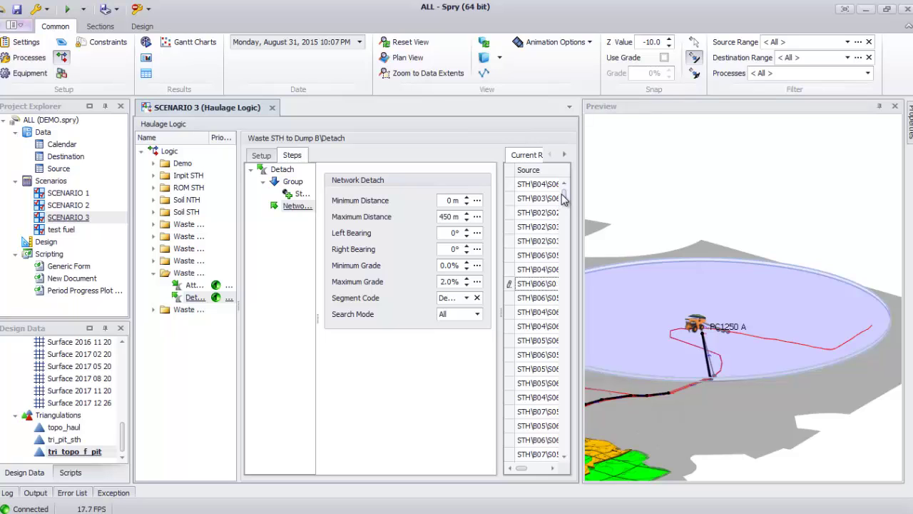
left_click_drag(562, 199, 561, 225)
left_click(544, 240)
middle_click_drag(807, 310, 699, 366)
scroll(699, 366, "up", 3)
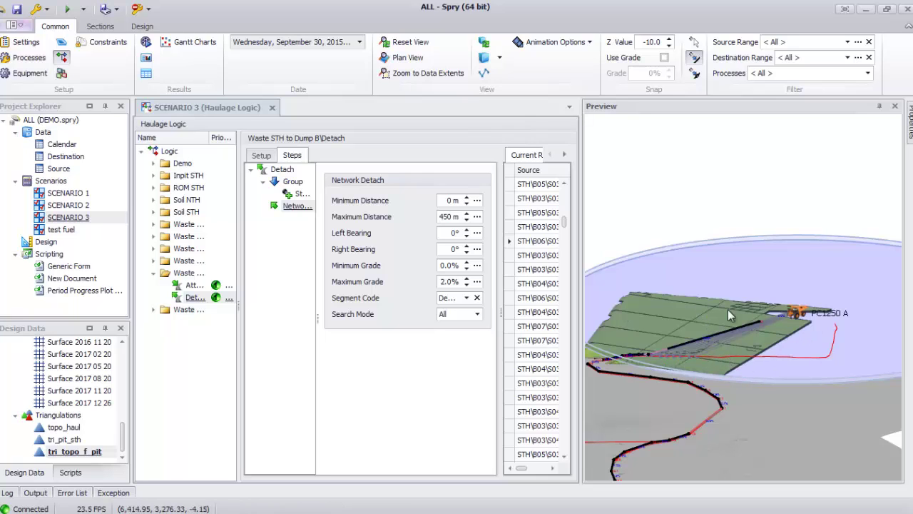
middle_click_drag(728, 310, 731, 340)
scroll(692, 334, "up", 3)
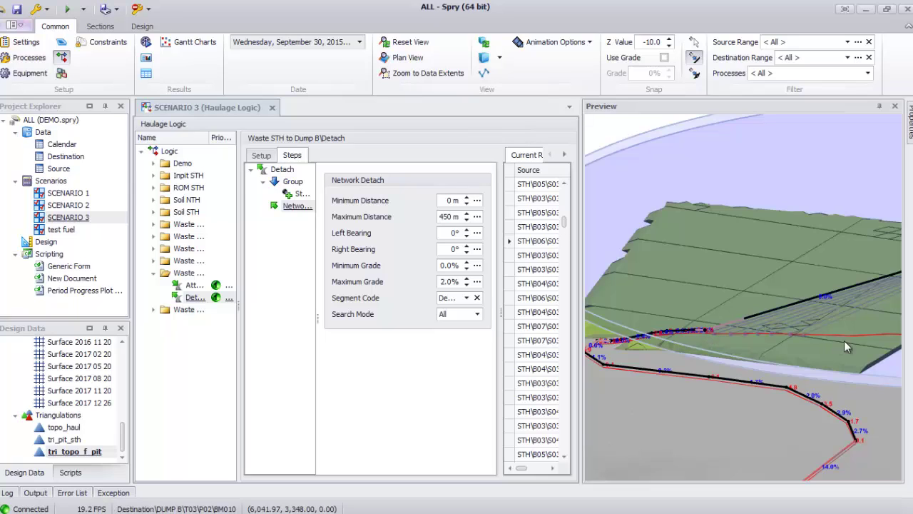
scroll(863, 341, "down", 2)
middle_click_drag(860, 344, 768, 332)
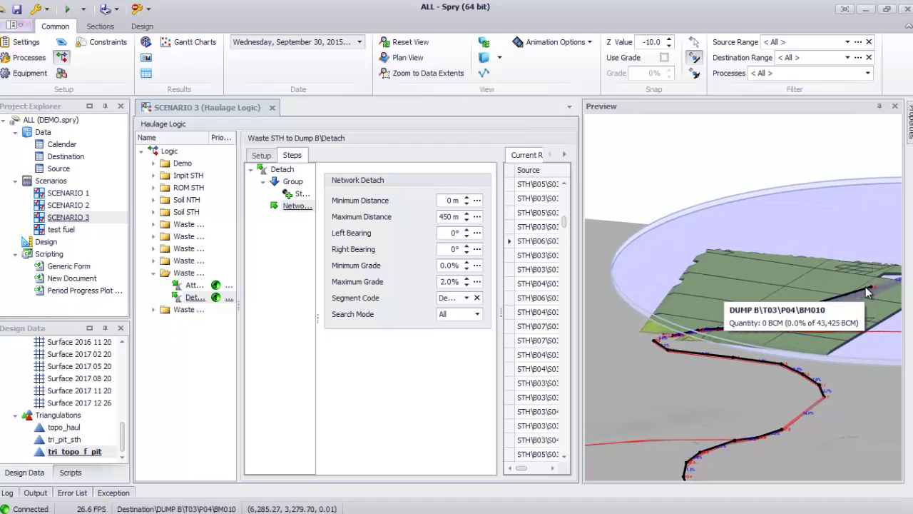
Step: Go through the consecutive Detach source records from September 30 to October 5, 2015, comparing where trucks leave the road at Dump B
left_click(549, 255)
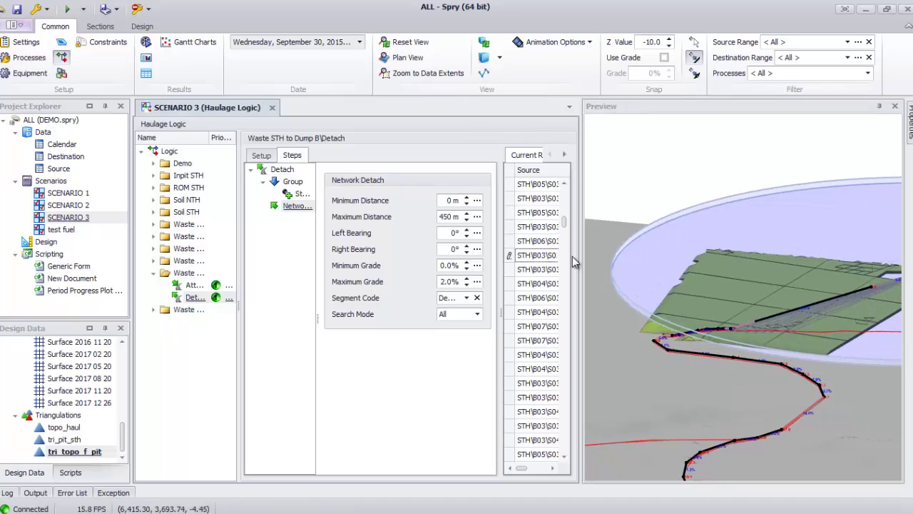
key("Down")
key("Down")
key("Down")
key("Down")
key("Down")
key("Down")
key("Down")
key("Down")
key("Down")
key("Down")
key("Down")
key("Down")
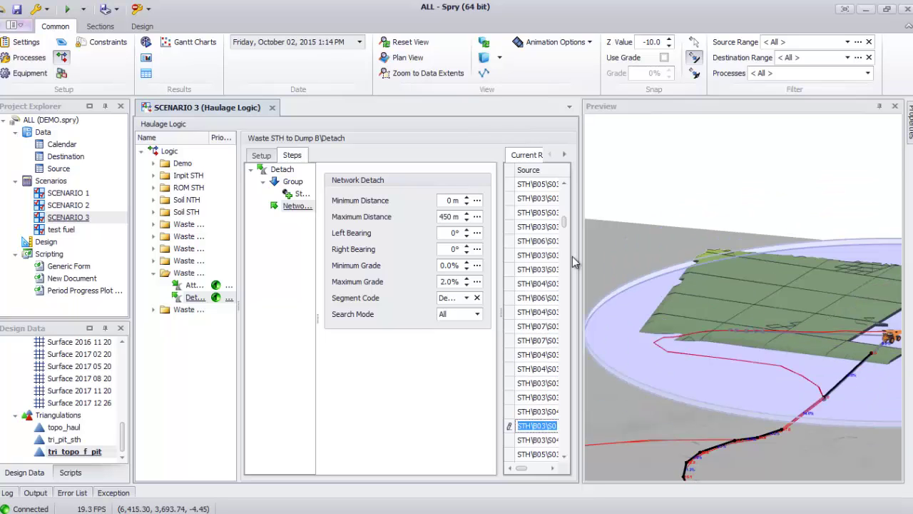
key("Down")
key("Down")
key("Down")
key("Down")
key("Down")
key("Down")
key("Down")
key("Down")
key("Down")
key("Down")
key("Down")
key("Down")
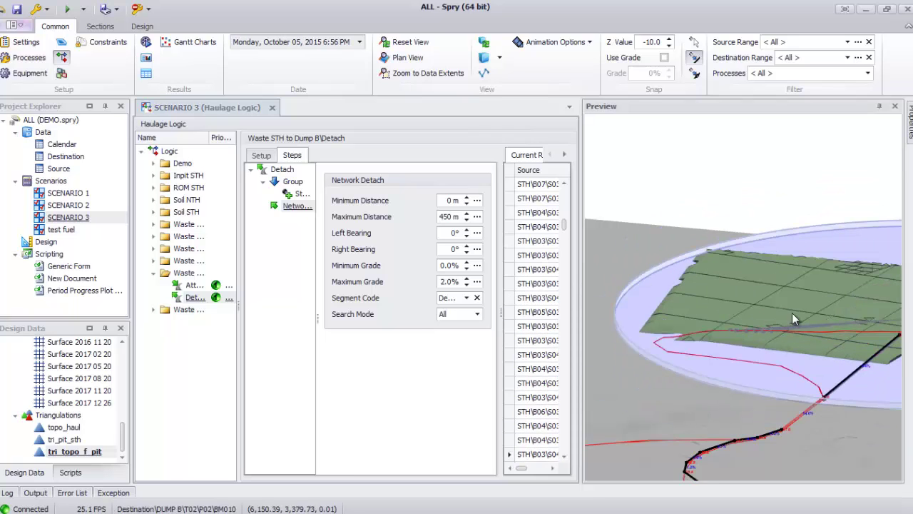
Step: Continue through the Detach source records up to October 28, 2015, viewing the complete routes between the pit and Dump B
scroll(792, 313, "down", 3)
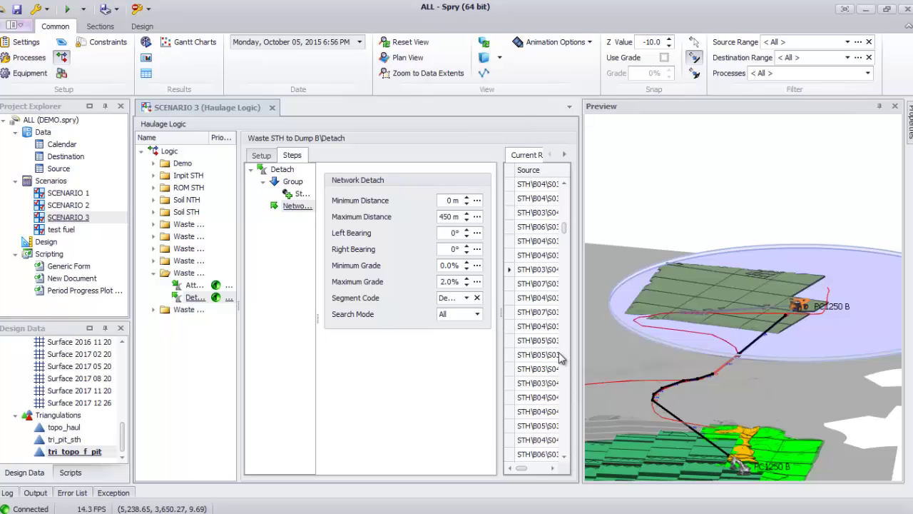
left_click_drag(541, 280, 535, 386)
key("Down")
key("Down")
key("Down")
key("Down")
key("Down")
key("Down")
key("Down")
key("Down")
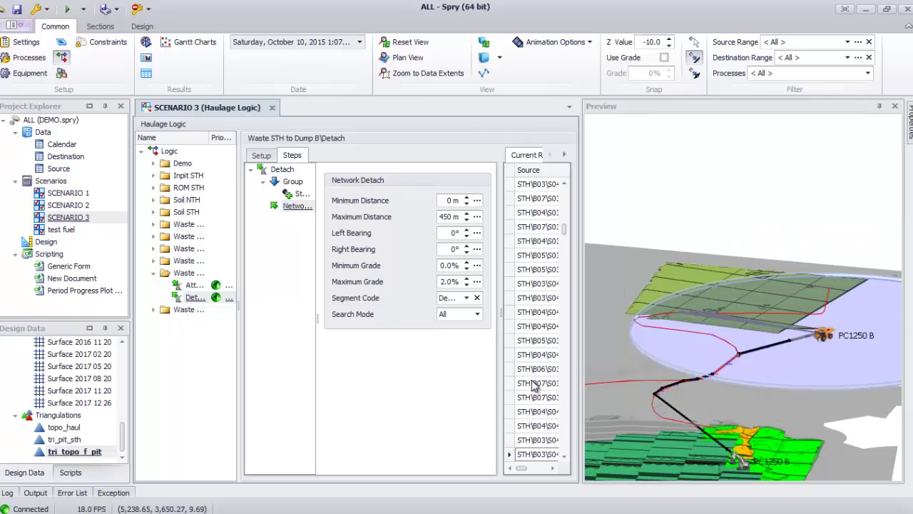
key("Down")
key("Down")
key("Down")
key("Down")
key("Down")
key("Down")
key("Down")
key("Down")
key("Down")
key("Down")
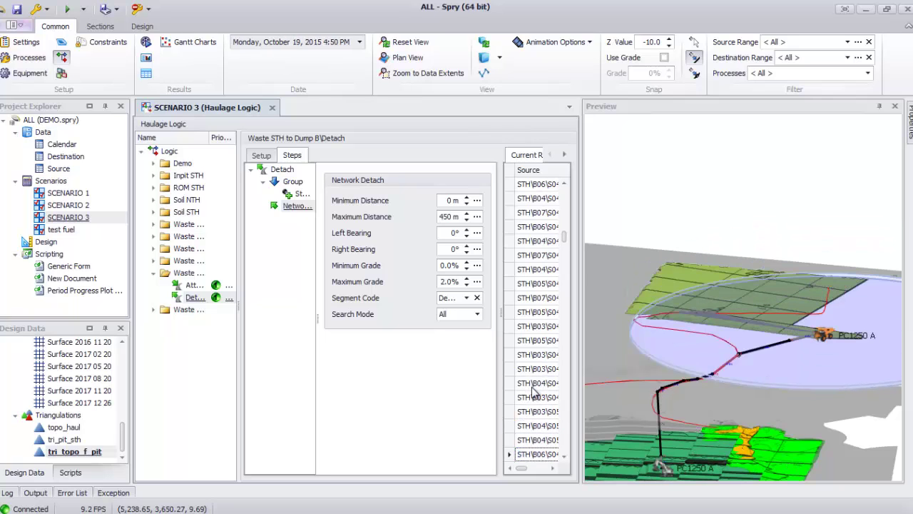
key("Down")
key("Down")
key("Down")
key("Down")
key("Down")
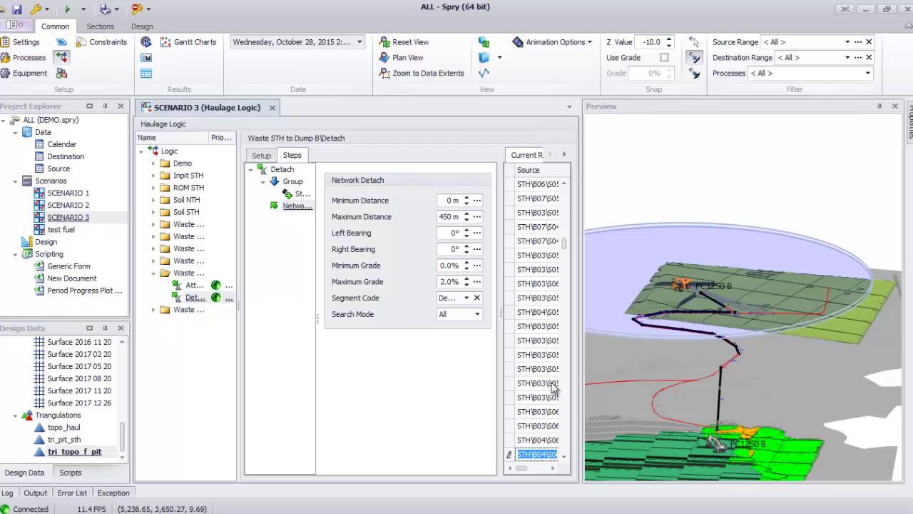
Step: Go through the Detach source records from October 28 to November 20, 2015, following how the detach point and search radius move on Dump B
left_click_drag(713, 313, 735, 344)
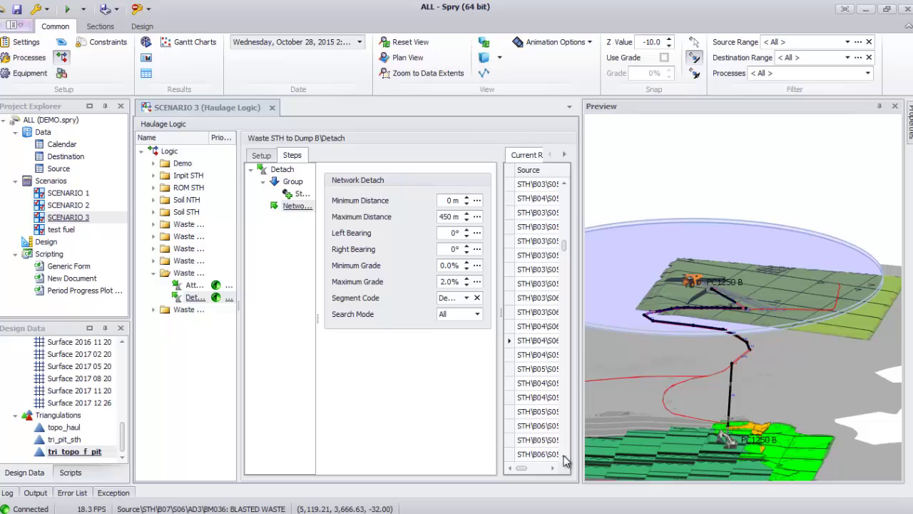
left_click(539, 354)
key("Down")
key("Down")
key("Down")
key("Down")
key("Down")
key("Down")
key("Down")
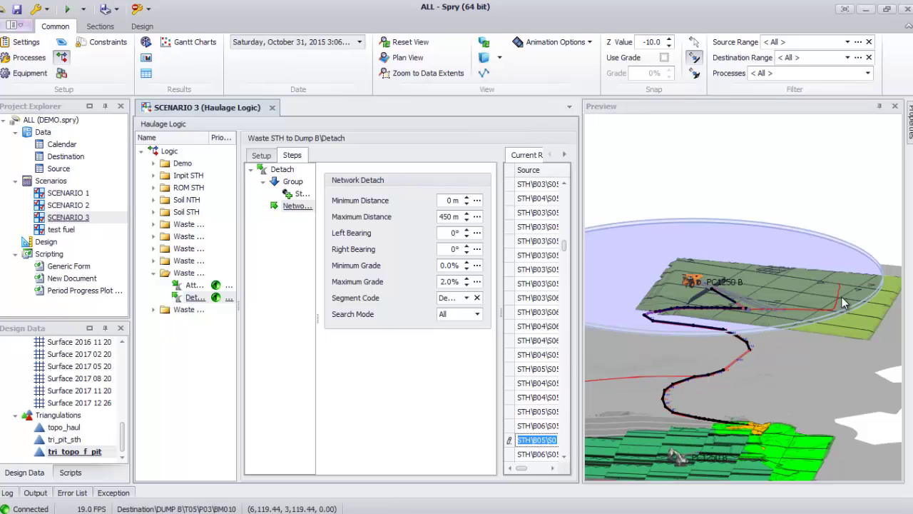
key("Down")
key("Down")
key("Down")
key("Down")
key("Down")
key("Down")
key("Down")
key("Down")
key("Down")
key("Down")
key("Down")
key("Down")
key("Down")
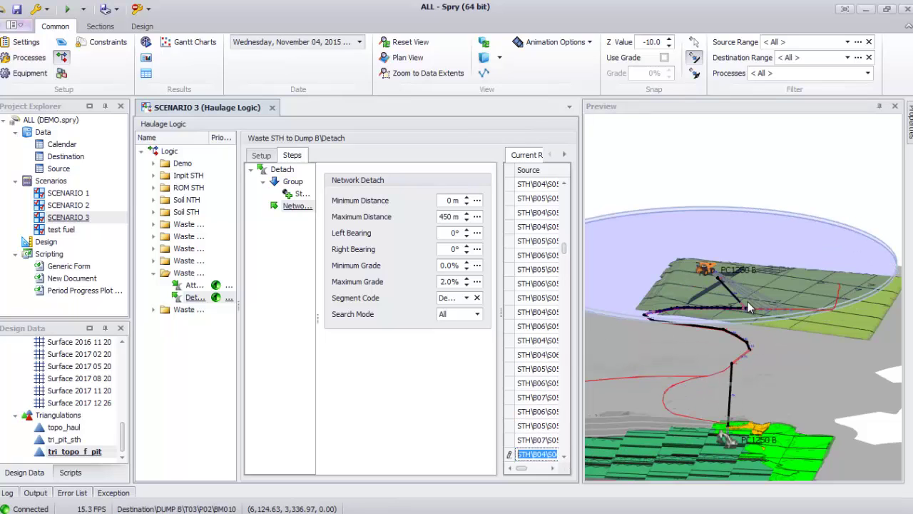
key("Down")
key("Down")
key("Down")
key("Down")
key("Down")
key("Down")
key("Down")
key("Down")
key("Down")
key("Down")
key("Down")
key("Down")
key("Down")
key("Down")
key("Down")
key("Down")
key("Down")
key("Down")
key("Down")
key("Down")
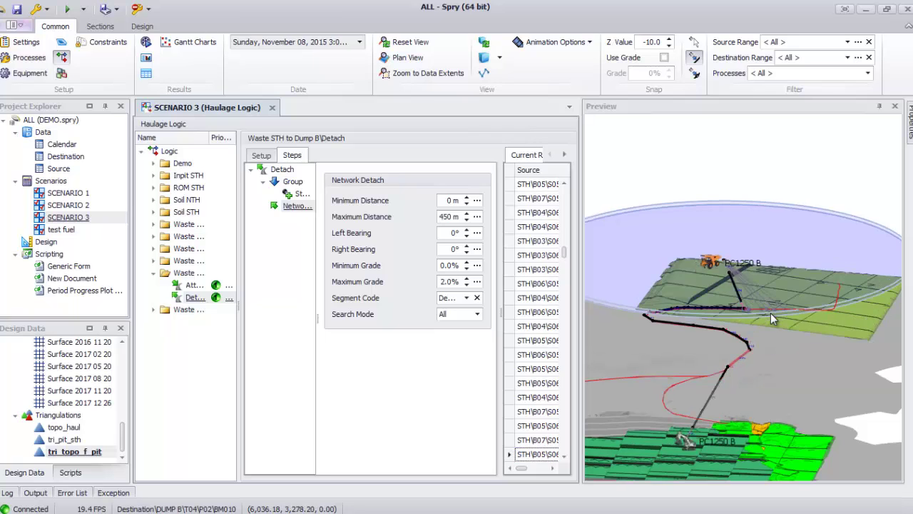
key("Down")
key("Down")
key("Down")
key("Down")
key("Down")
key("Down")
key("Down")
key("Down")
key("Down")
key("Down")
key("Down")
key("Down")
key("Down")
key("Down")
key("Down")
key("Down")
key("Down")
key("Down")
key("Down")
key("Down")
key("Down")
key("Down")
key("Down")
key("Down")
key("Down")
key("Down")
key("Down")
key("Down")
key("Down")
key("Down")
key("Down")
key("Down")
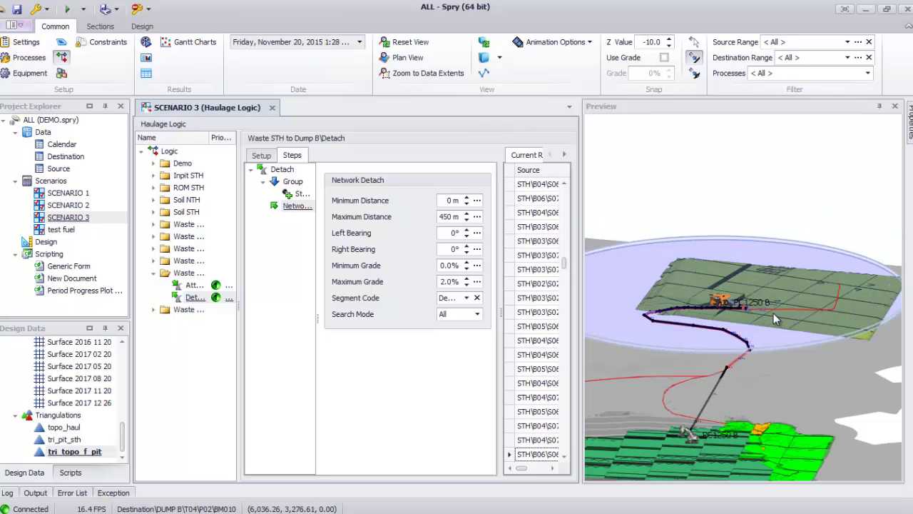
Step: Continue through the Detach source records from November 20 to November 28, 2015, watching the haul routes between the pit and Dump B
key("Down")
key("Down")
key("Down")
key("Down")
key("Down")
key("Down")
key("Down")
key("Down")
key("Down")
key("Down")
key("Down")
key("Down")
key("Down")
key("Down")
key("Down")
key("Down")
key("Down")
key("Down")
key("Down")
key("Down")
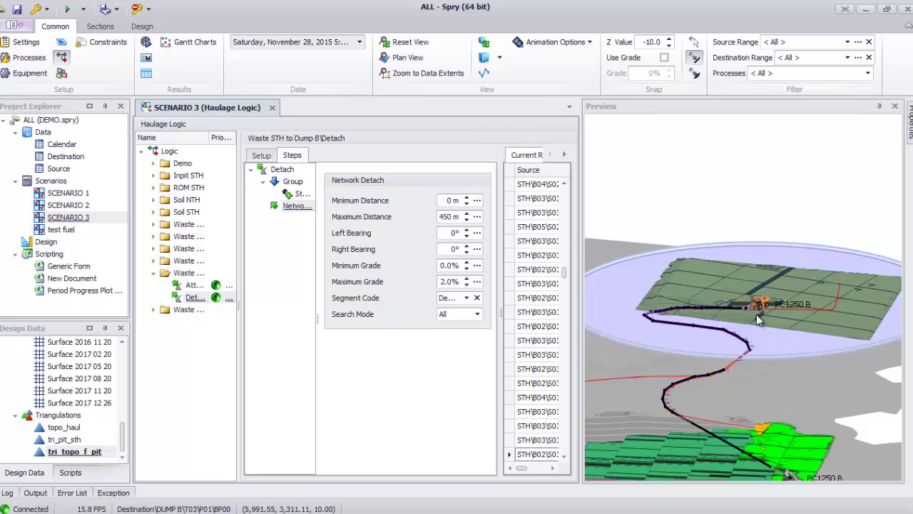
Step: Go through the Detach source records into December 2015 up to December 9, and examine the grades along the detach segment on Dump B
key("Down")
key("Down")
key("Down")
key("Down")
key("Down")
key("Down")
key("Down")
key("Down")
key("Down")
key("Down")
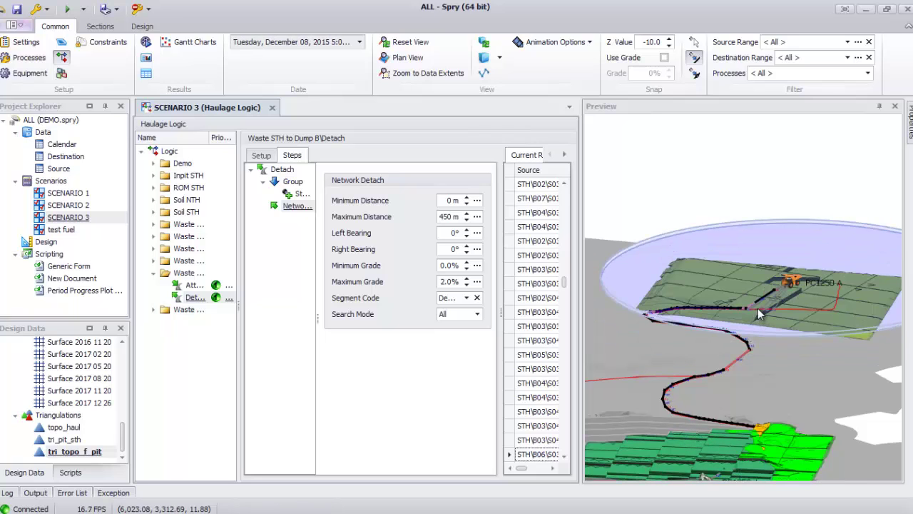
scroll(774, 307, "up", 5)
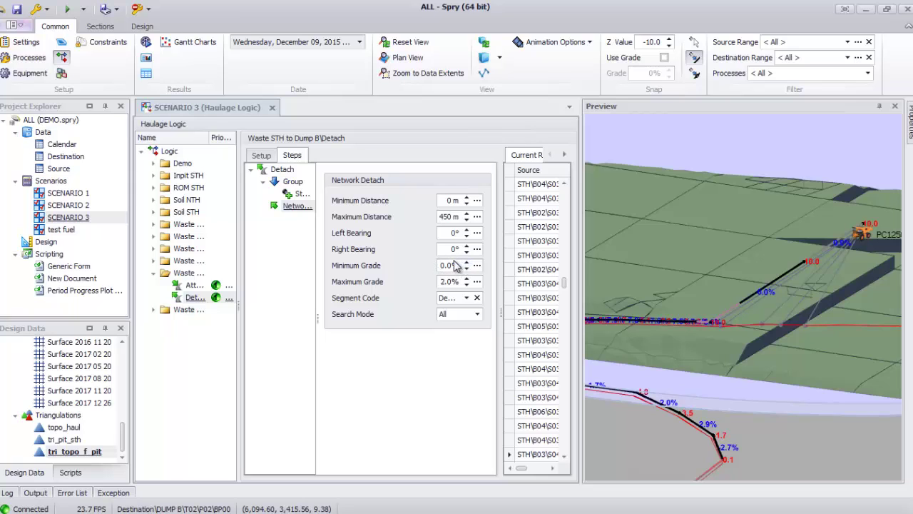
Step: Preview Detach source records dated January 24 and May 28, 2016, and inspect where the route leaves the road at Dump B's far end
scroll(724, 307, "down", 2)
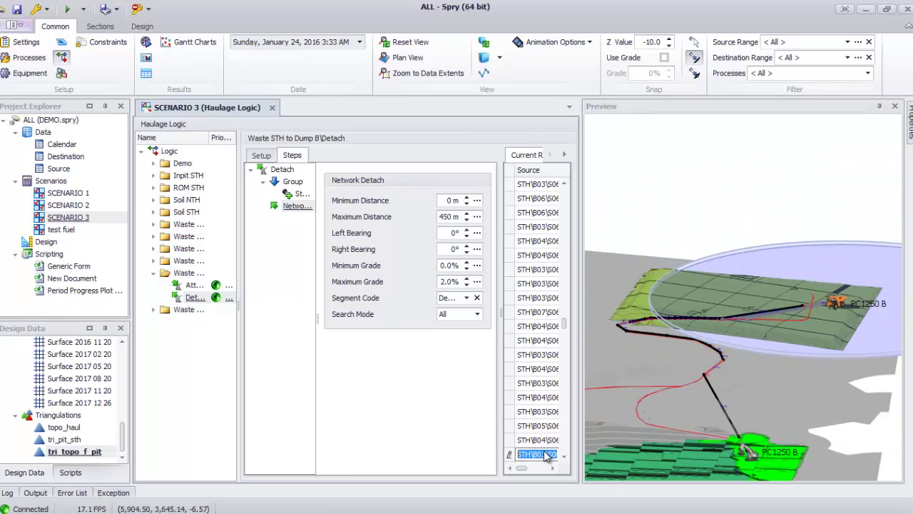
left_click(546, 454)
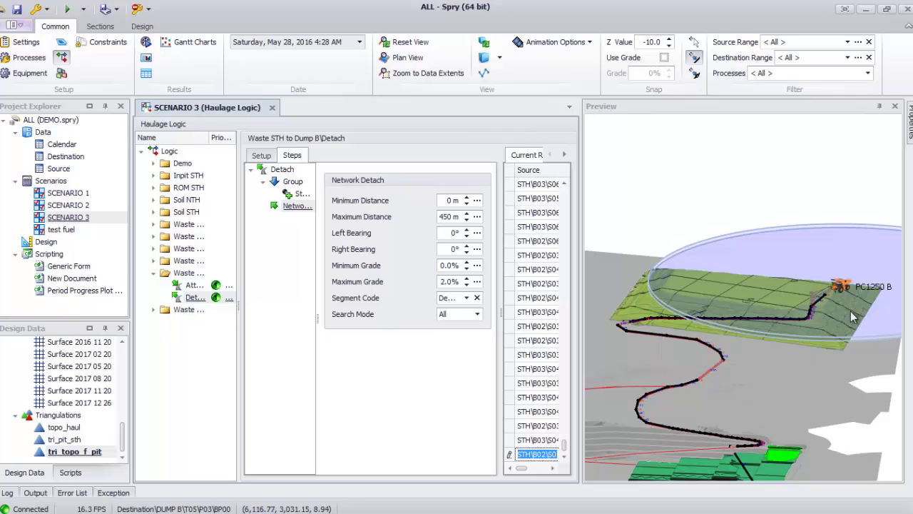
middle_click_drag(815, 316, 774, 327)
scroll(745, 292, "up", 5)
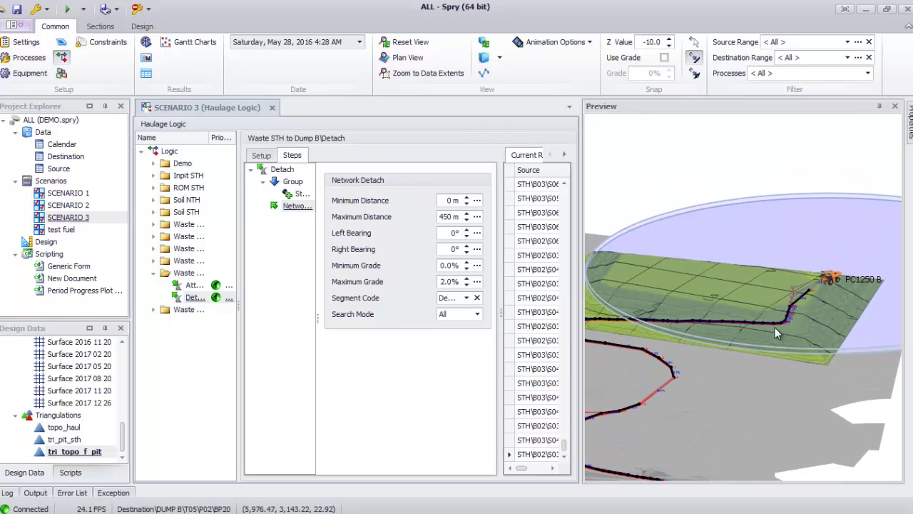